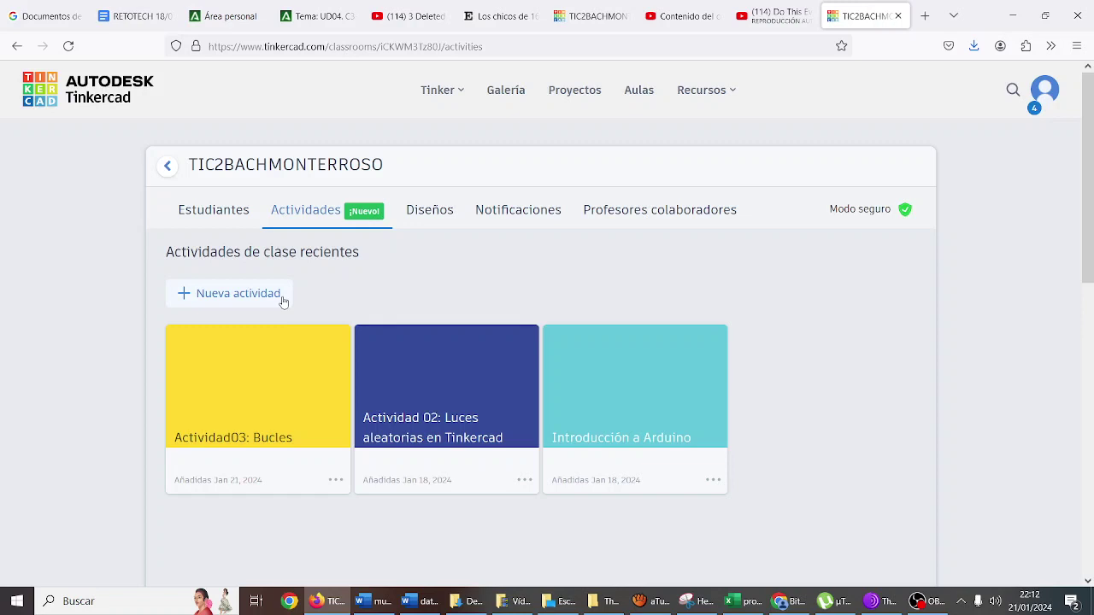
Step: Start a new class activity and name it "Actividad 04: IF y botones"
{"action": "left_click", "coordinate": [282, 302]}
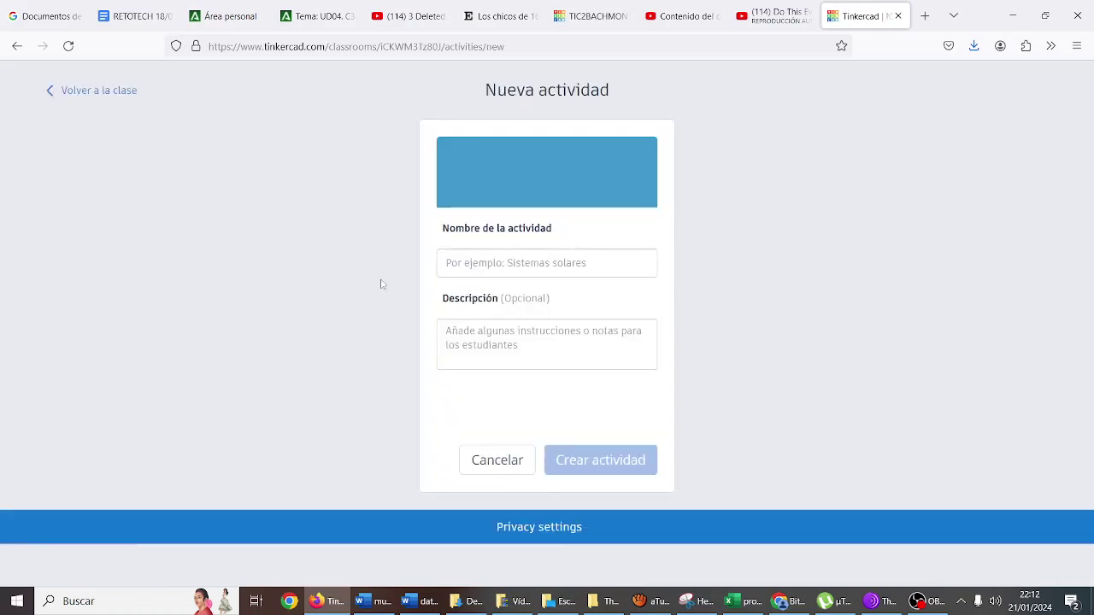
{"action": "left_click", "coordinate": [488, 267]}
{"action": "type", "text": "Av"}
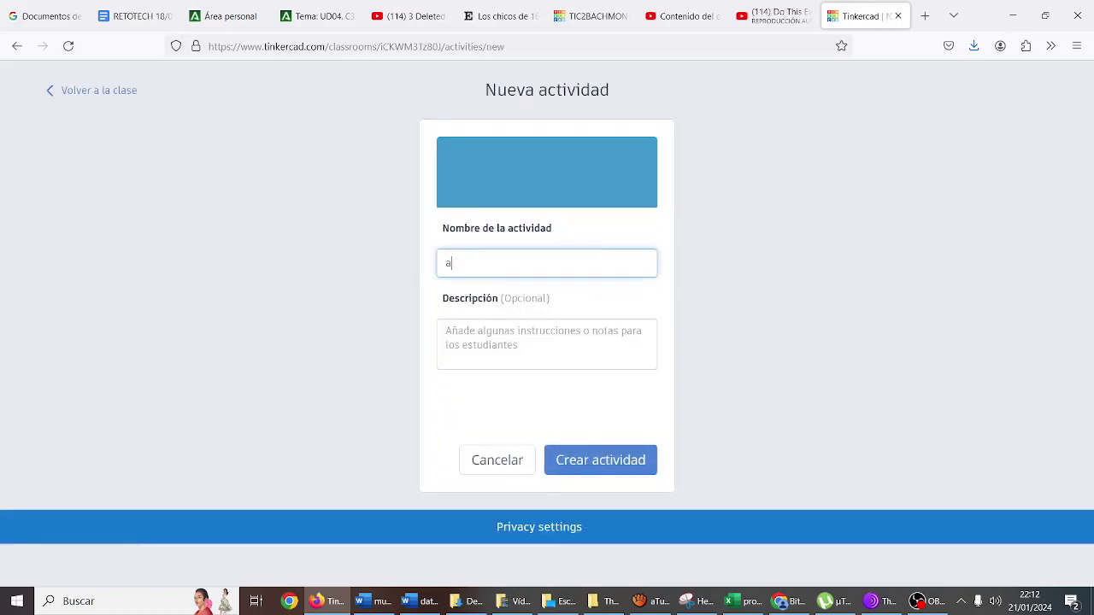
{"action": "type", "text": "tiviad"}
{"action": "key", "text": "BackSpace"}
{"action": "key", "text": "BackSpace"}
{"action": "type", "text": "dad 04: IF y botones"}
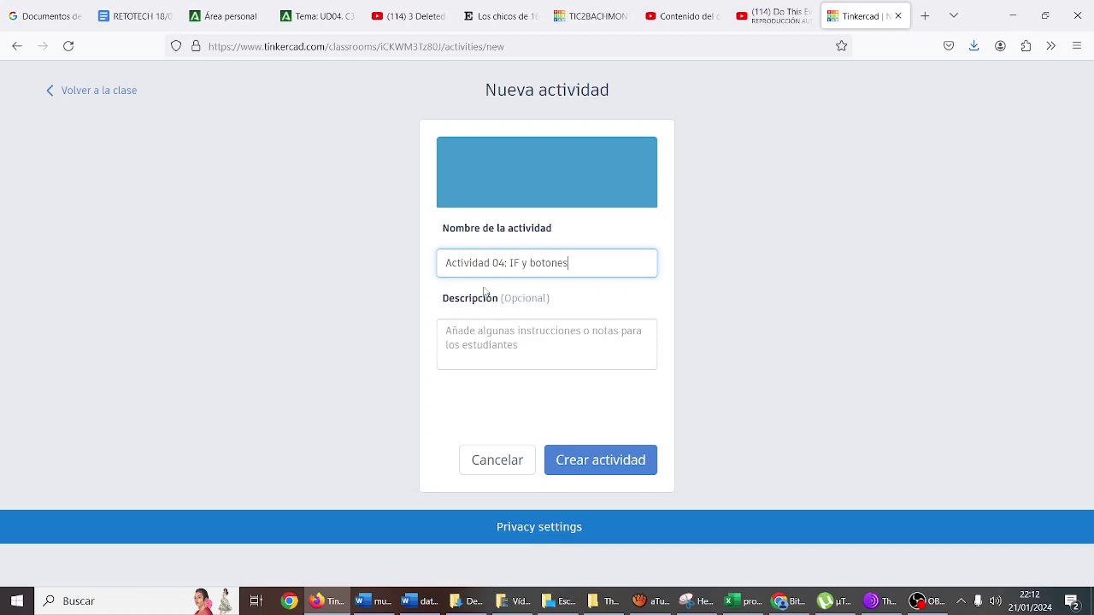
Step: Enter the description "Aprende a detectar si un botón está pulsado y a encender un LED en tal caso" and create the activity
{"action": "key", "text": "Tab"}
{"action": "type", "text": "ar"}
{"action": "key", "text": "BackSpace"}
{"action": "key", "text": "BackSpace"}
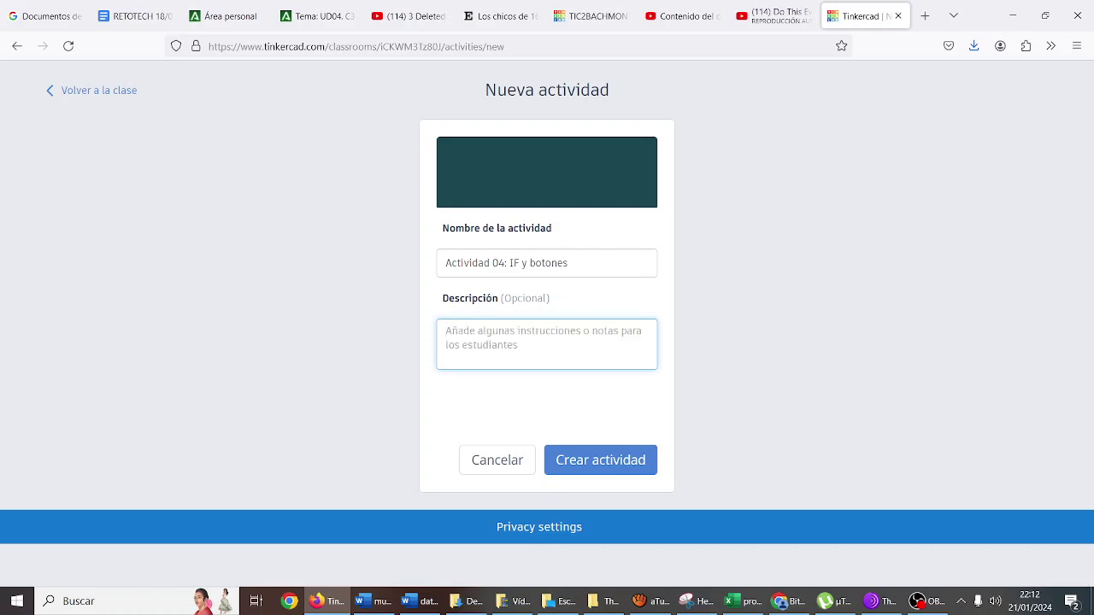
{"action": "type", "text": "Aprenbder"}
{"action": "key", "text": "BackSpace"}
{"action": "key", "text": "BackSpace"}
{"action": "type", "text": "detectar si un botón está p"}
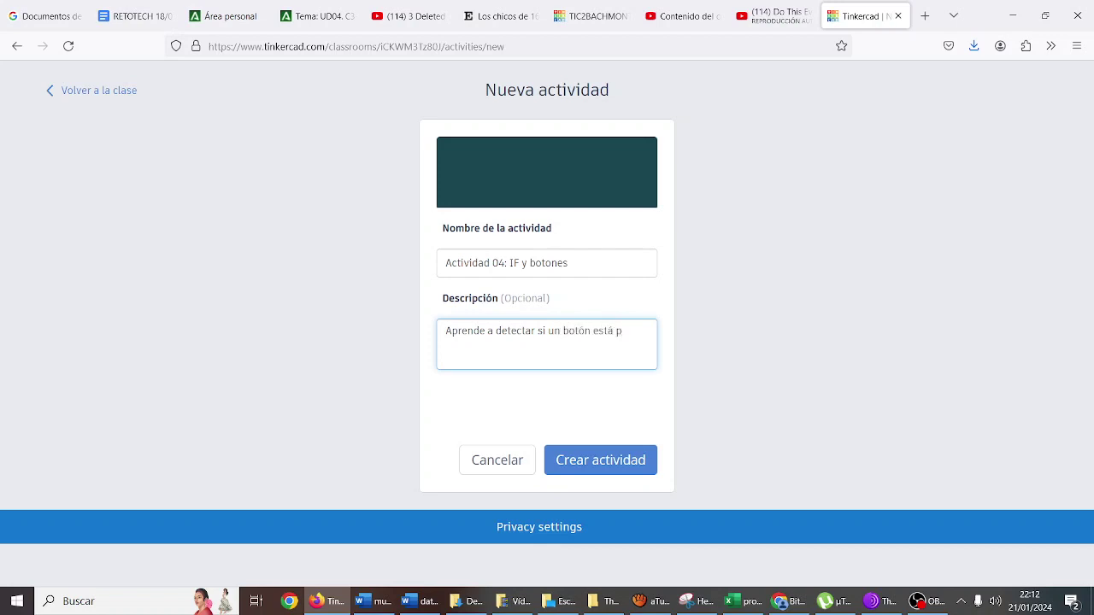
{"action": "type", "text": "ado y a encender un LED en tal caso"}
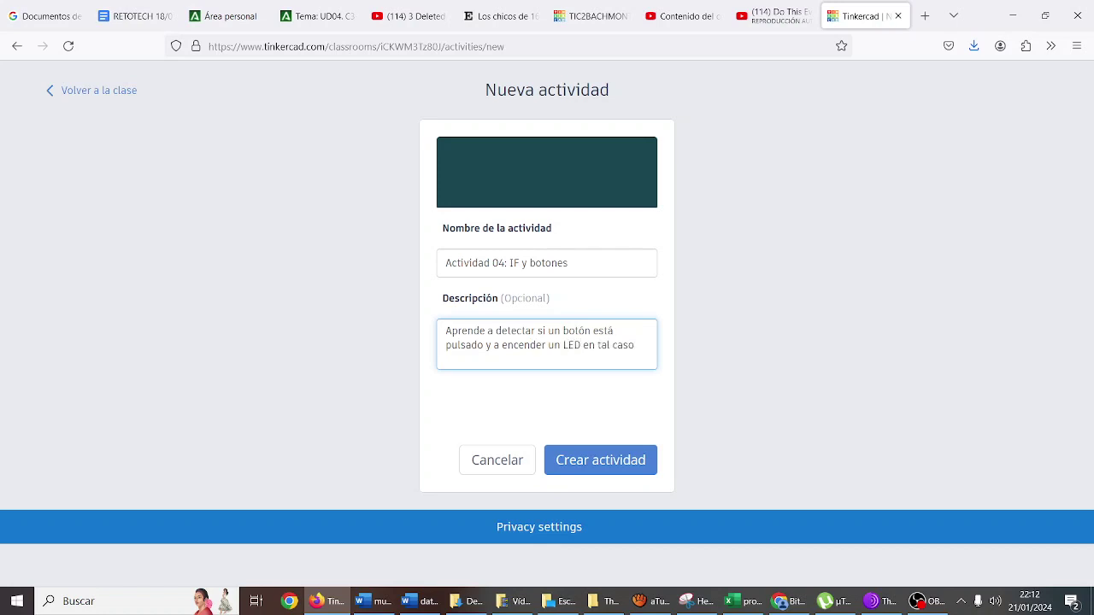
{"action": "left_click", "coordinate": [559, 467]}
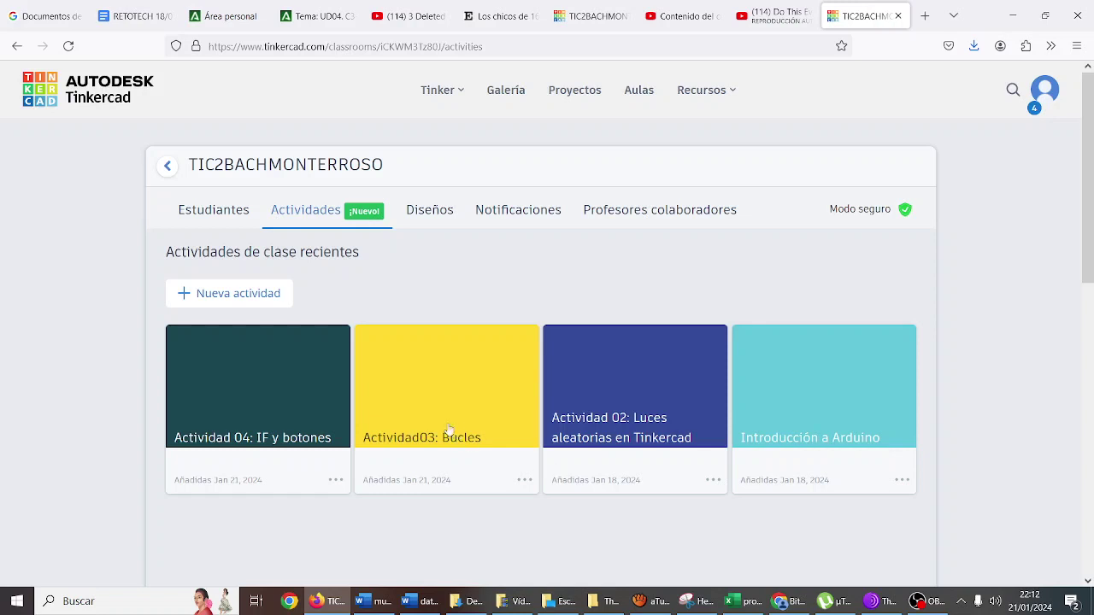
Step: Open the activity "Actividad 04: IF y botones" and create a new circuit design shared with students
{"action": "left_click", "coordinate": [276, 395]}
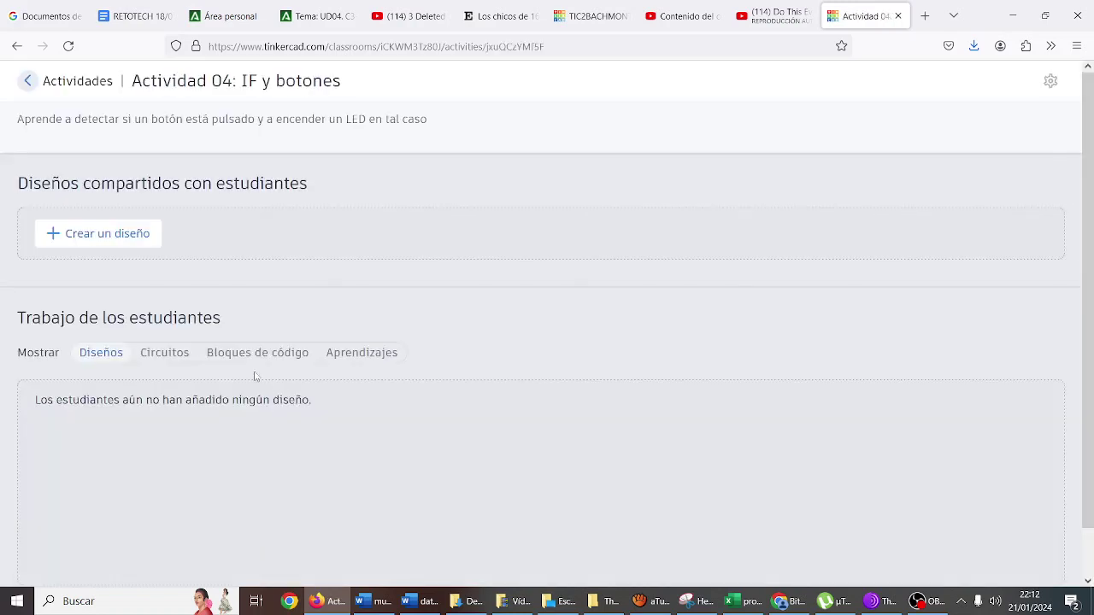
{"action": "left_click", "coordinate": [119, 243]}
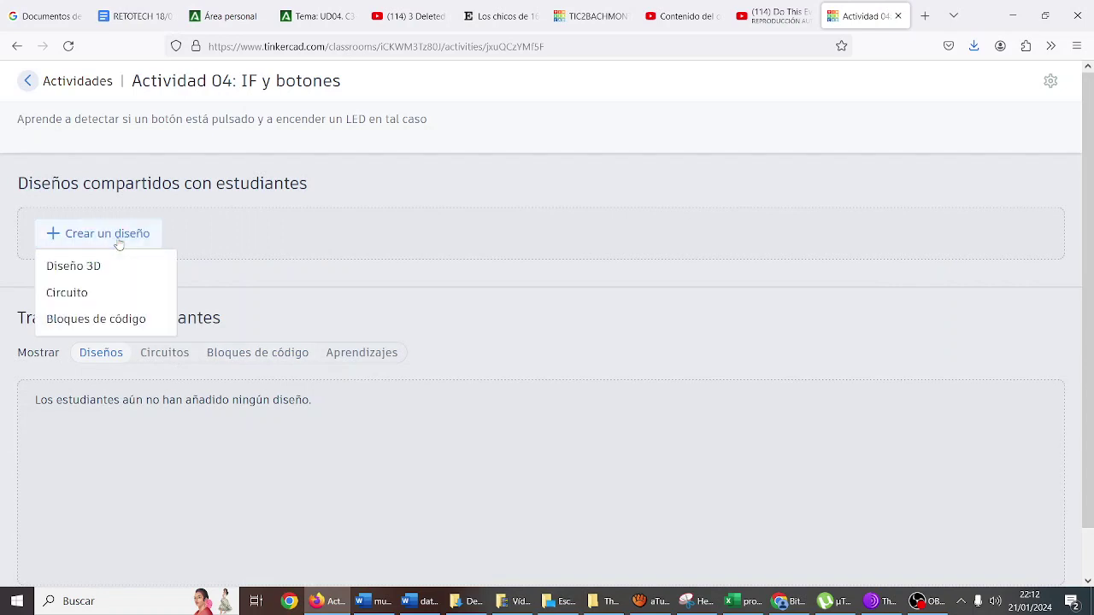
{"action": "left_click", "coordinate": [118, 292]}
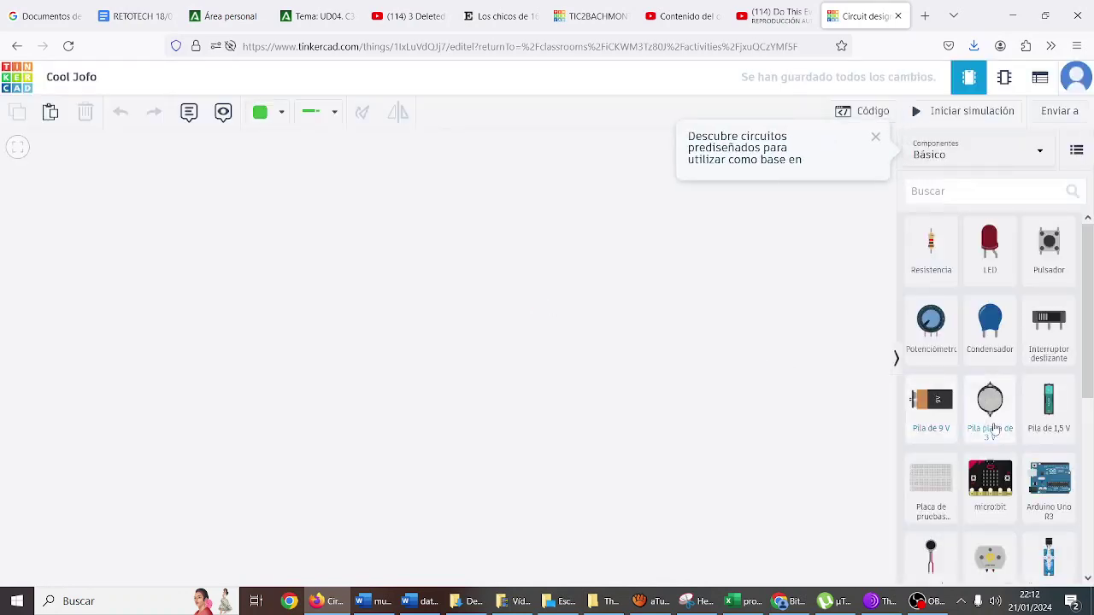
Step: Place an Arduino Uno R3 in the workspace and a small breadboard directly above it
{"action": "left_click_drag", "start_coordinate": [1043, 484], "coordinate": [501, 459]}
{"action": "left_click_drag", "start_coordinate": [929, 485], "coordinate": [483, 225]}
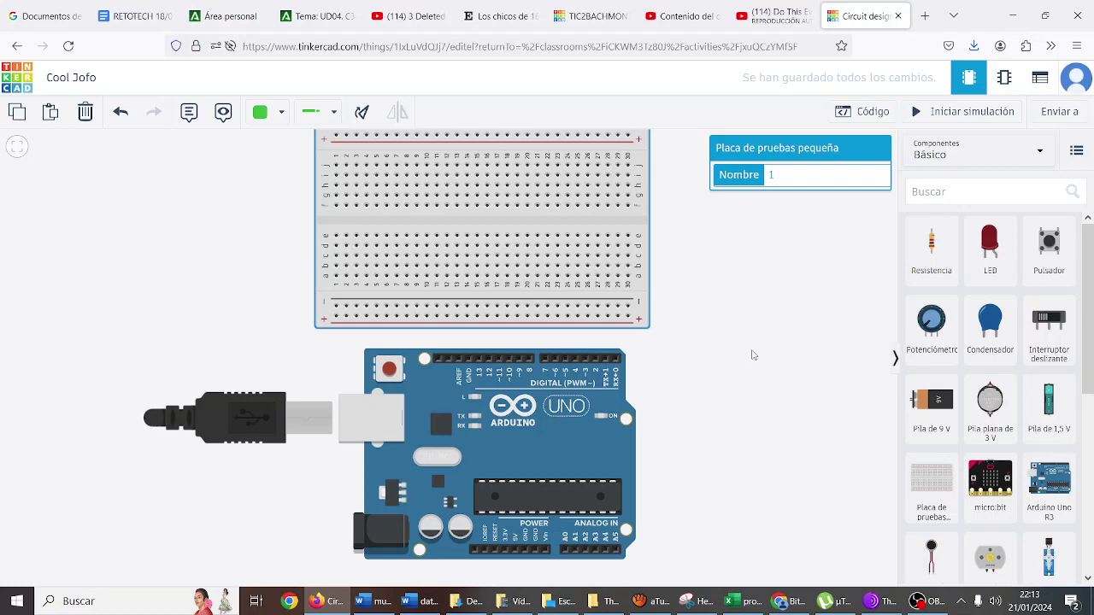
{"action": "left_click", "coordinate": [732, 459]}
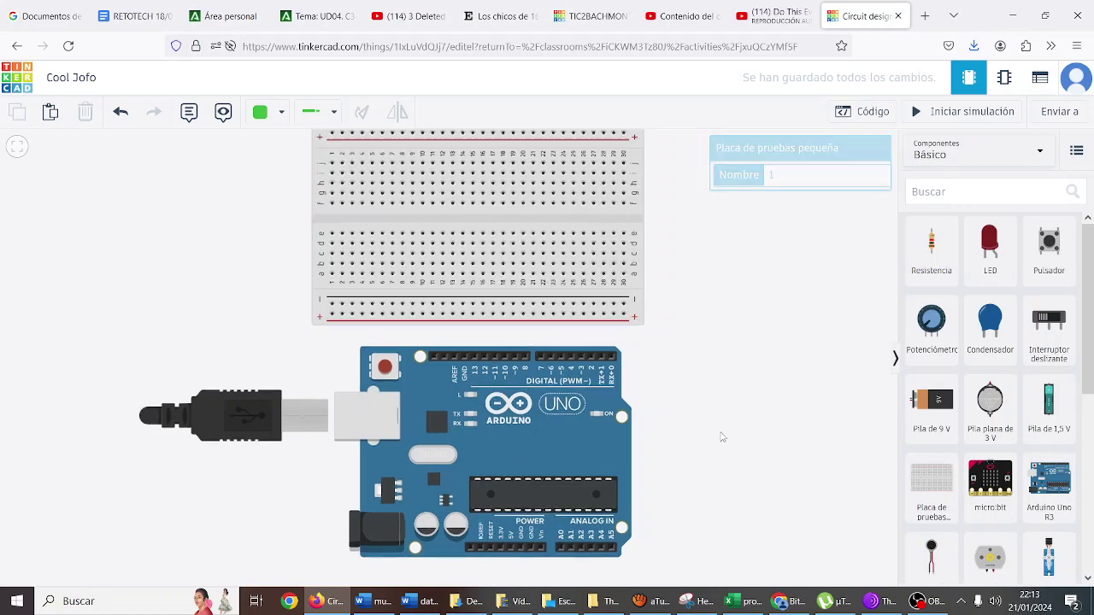
Step: Wire the Arduino's 5V pin around the board to the breadboard's lower positive rail at column 30, and colour the wire red
{"action": "scroll", "coordinate": [721, 439], "scroll_direction": "down", "scroll_amount": 2}
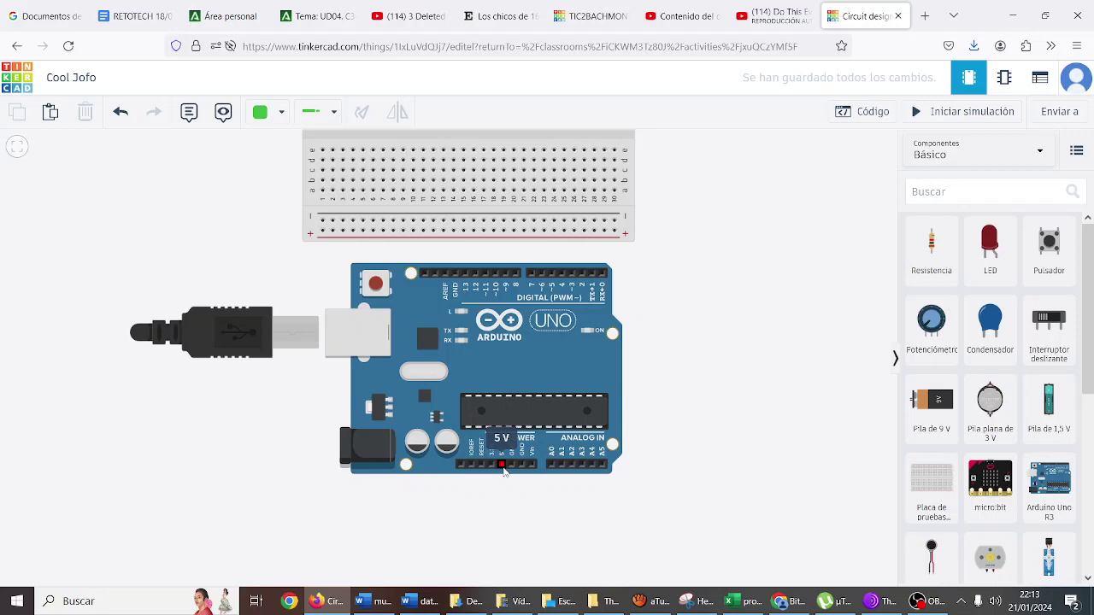
{"action": "left_click", "coordinate": [502, 466]}
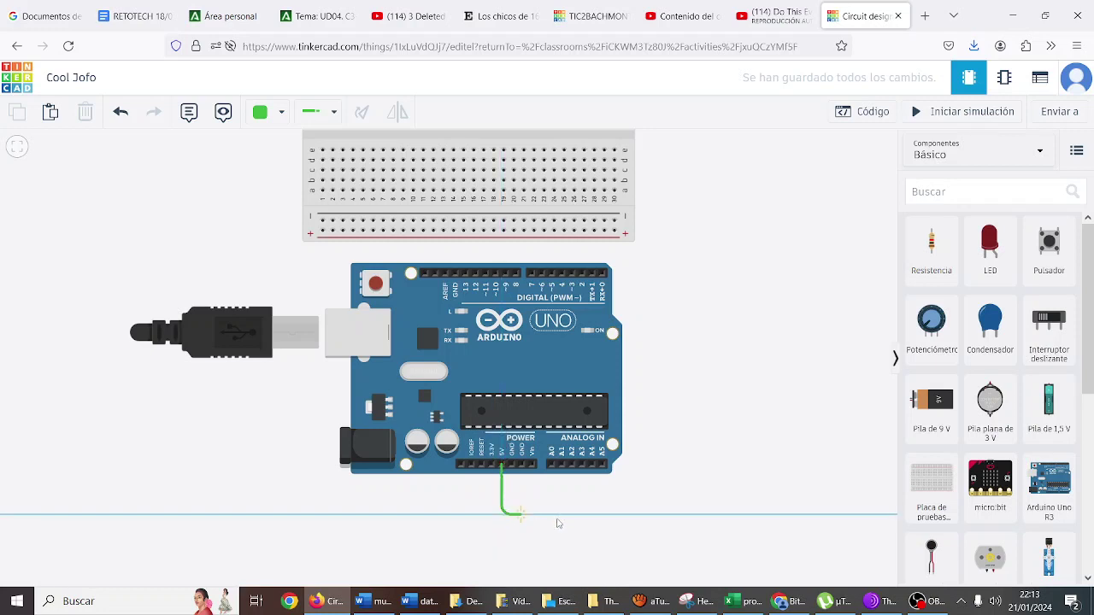
{"action": "left_click", "coordinate": [731, 513]}
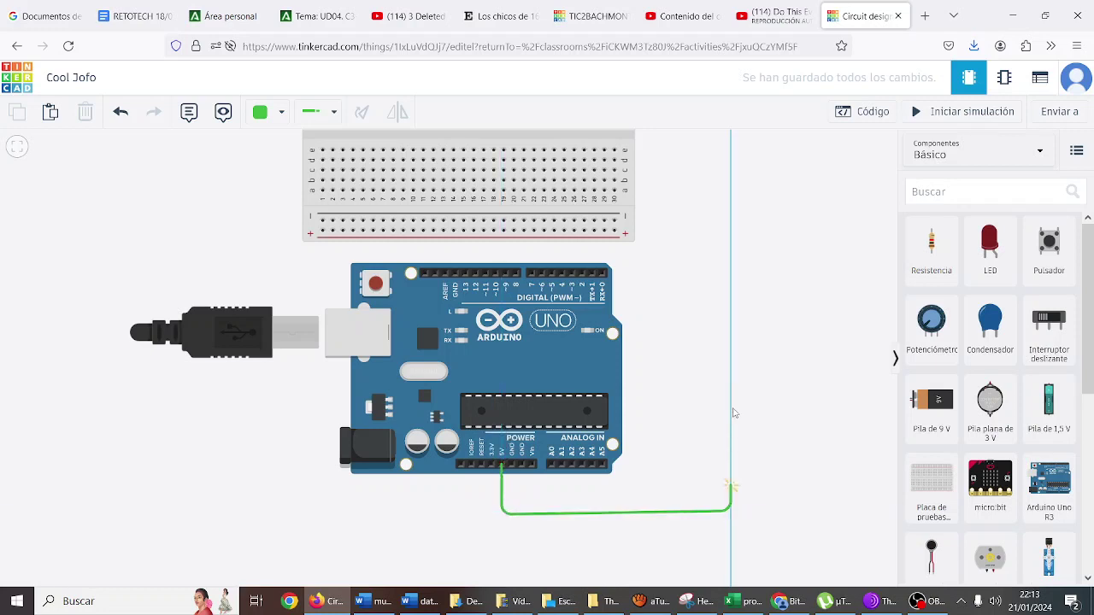
{"action": "left_click", "coordinate": [731, 231]}
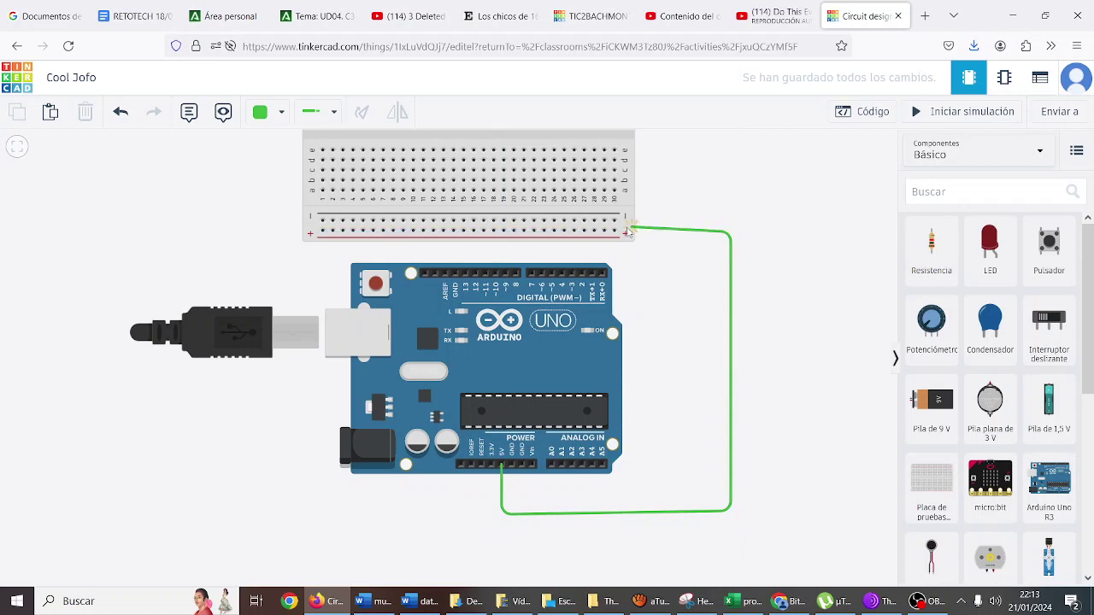
{"action": "left_click", "coordinate": [614, 231]}
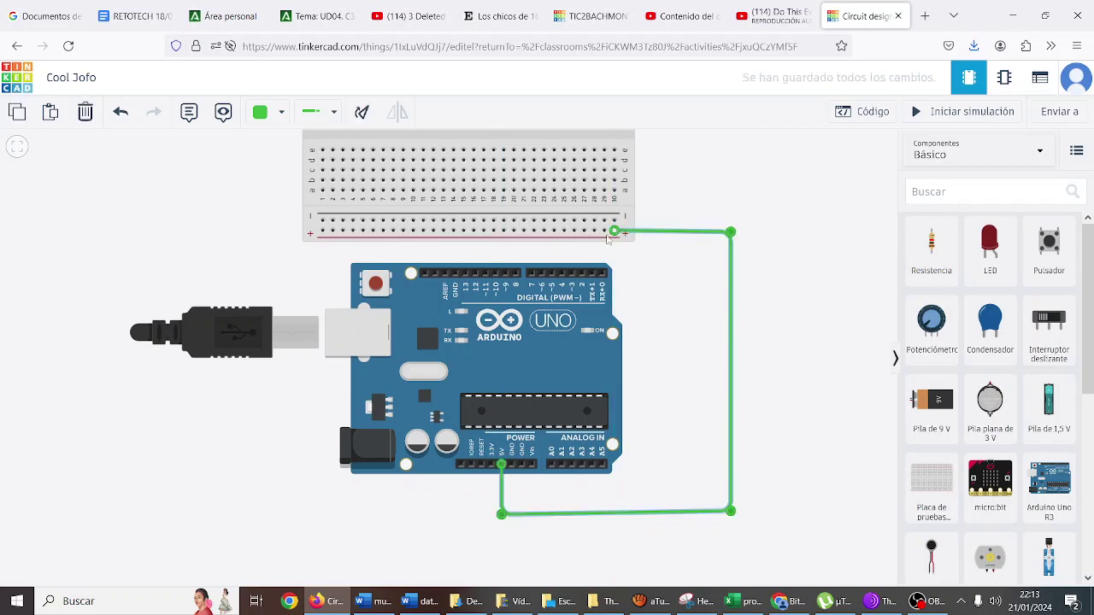
{"action": "left_click", "coordinate": [265, 112]}
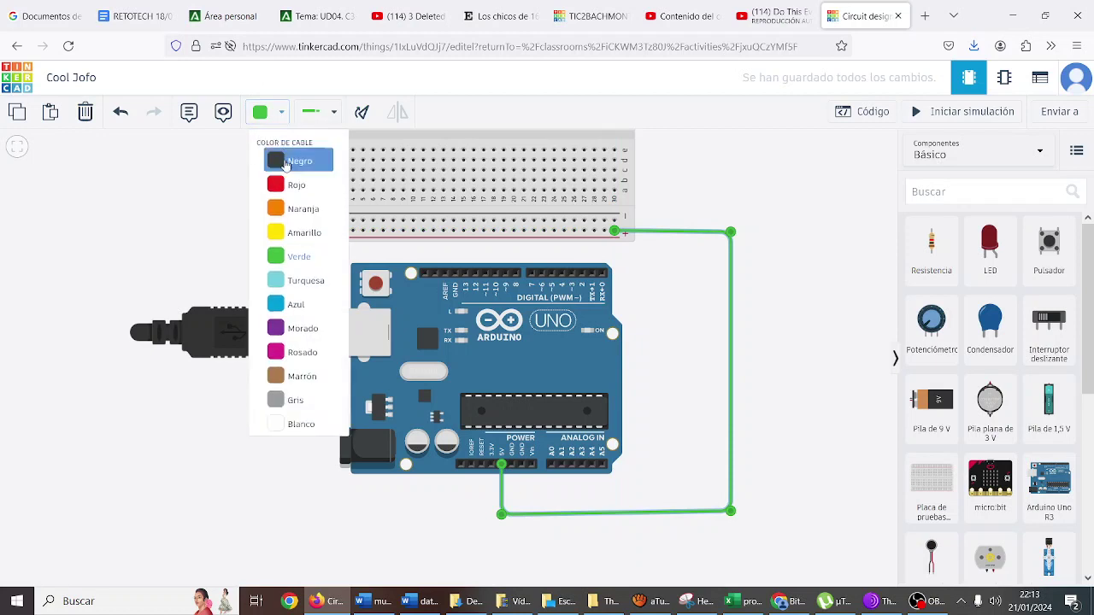
{"action": "left_click", "coordinate": [286, 185]}
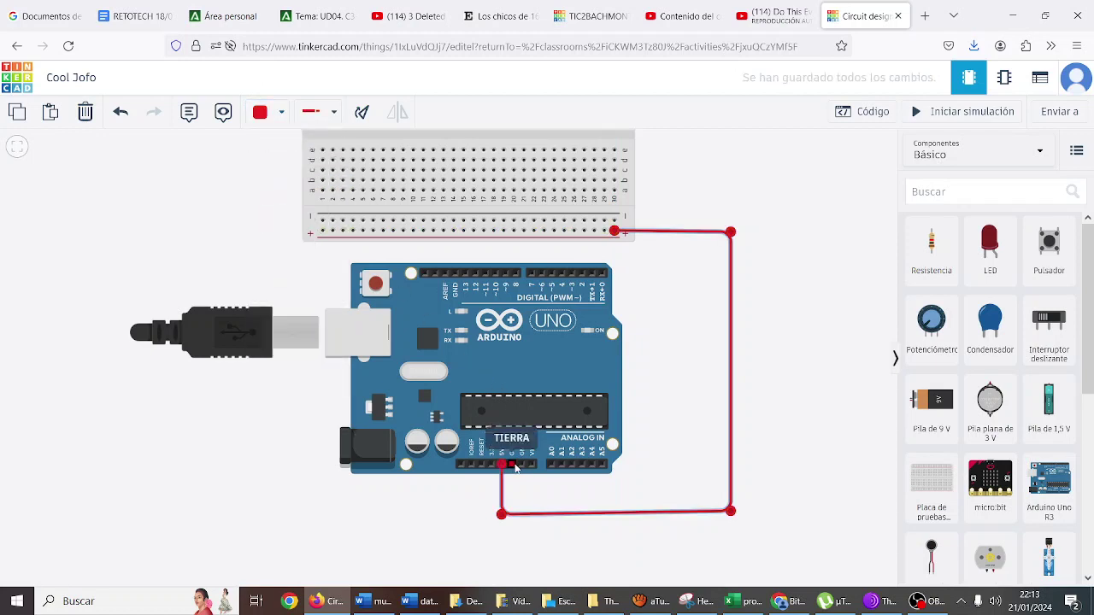
Step: Wire an Arduino GND power pin around the board to the breadboard's lower negative rail near column 29, and colour the wire black
{"action": "left_click", "coordinate": [522, 466]}
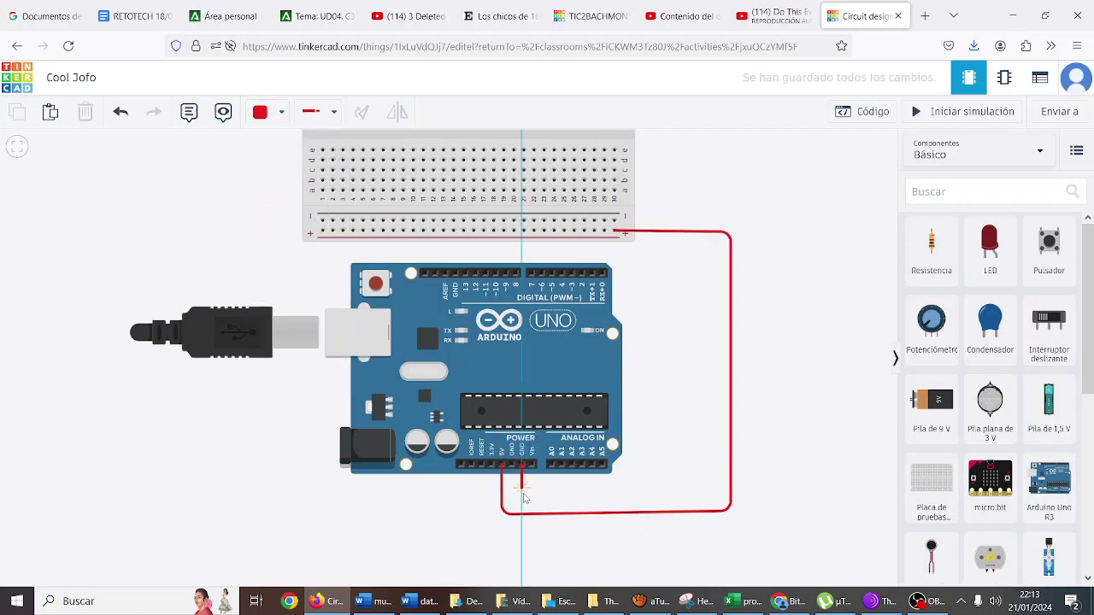
{"action": "left_click", "coordinate": [522, 494]}
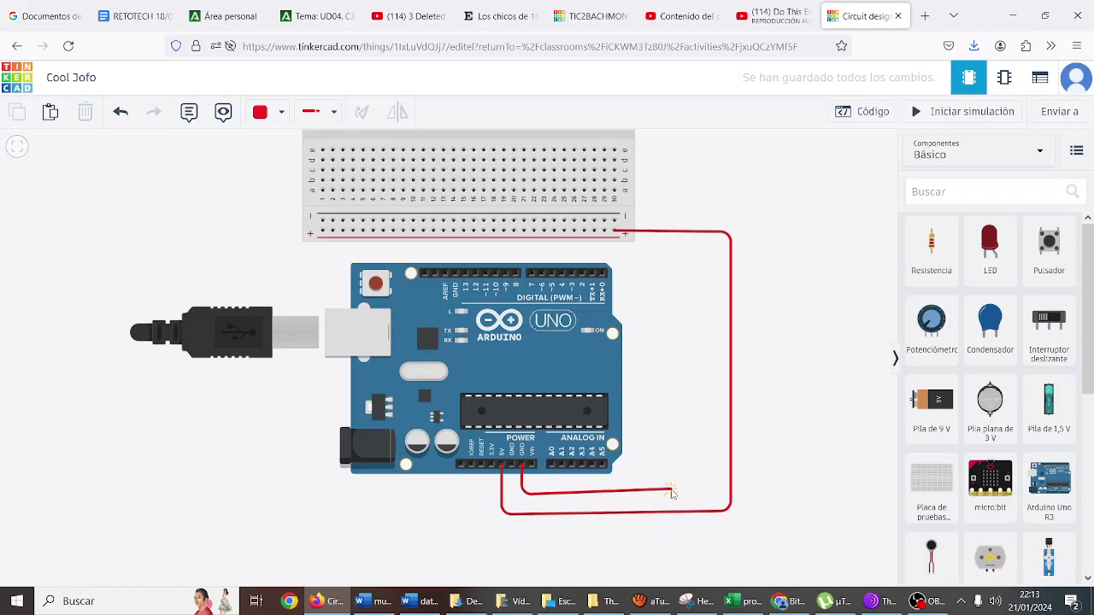
{"action": "left_click", "coordinate": [666, 494]}
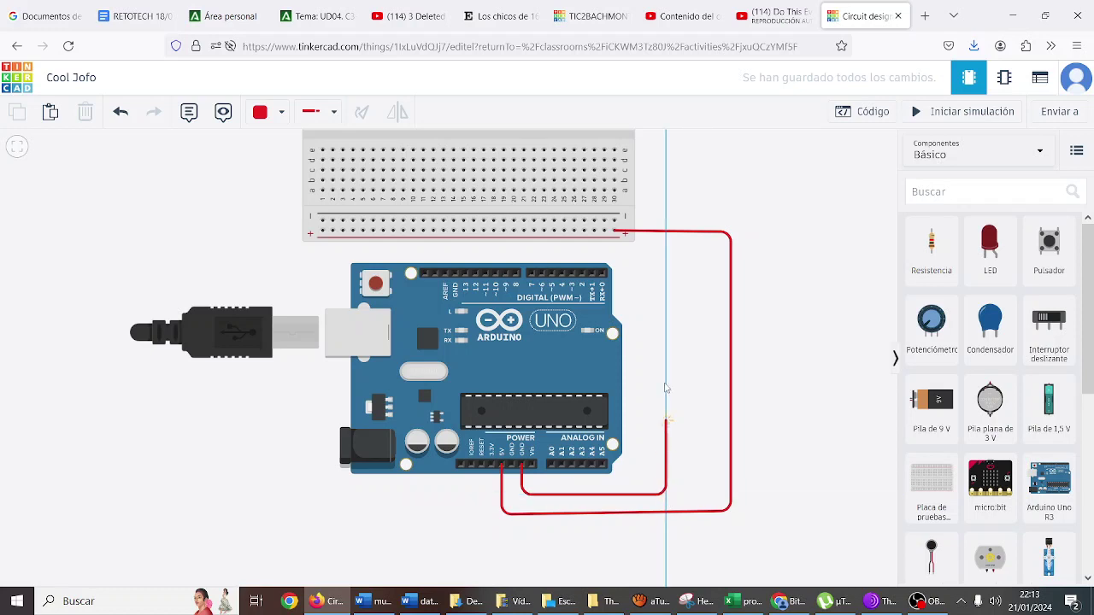
{"action": "left_click", "coordinate": [666, 254]}
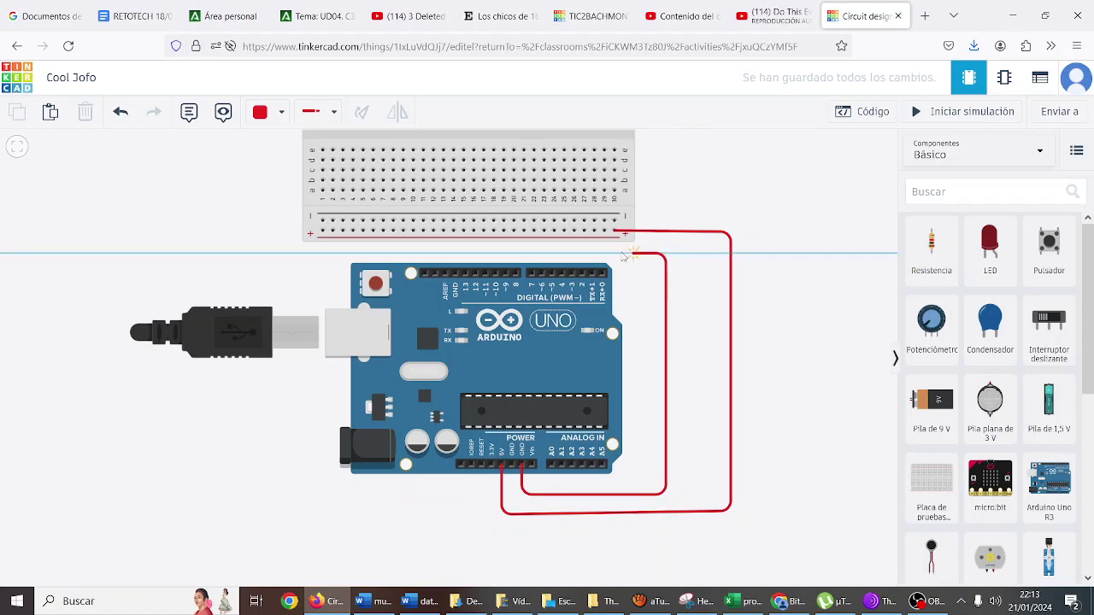
{"action": "left_click", "coordinate": [604, 253]}
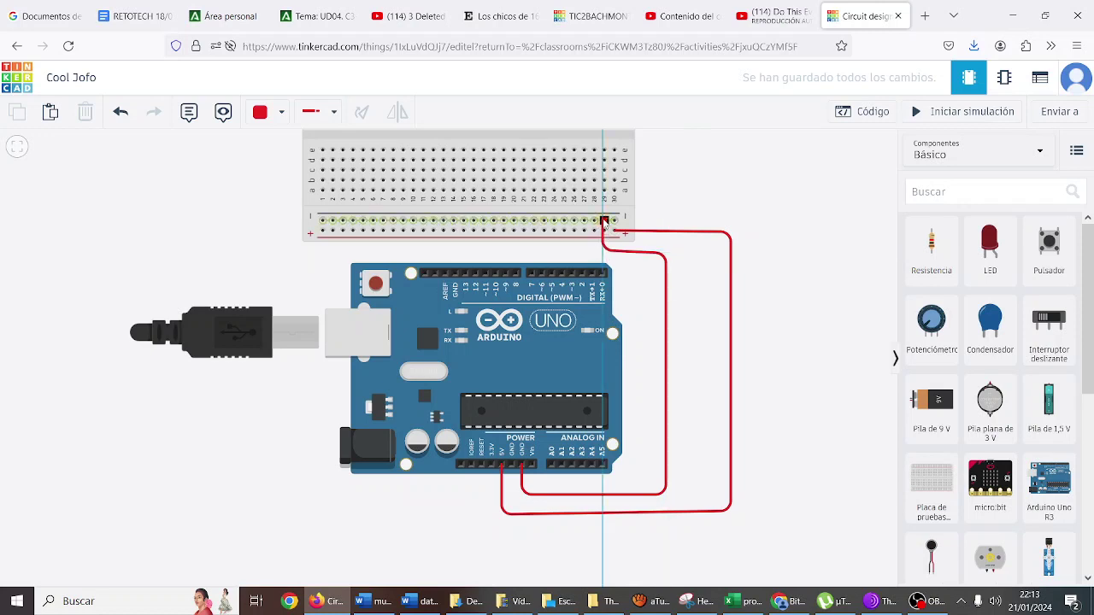
{"action": "left_click", "coordinate": [603, 220]}
{"action": "left_click", "coordinate": [273, 115]}
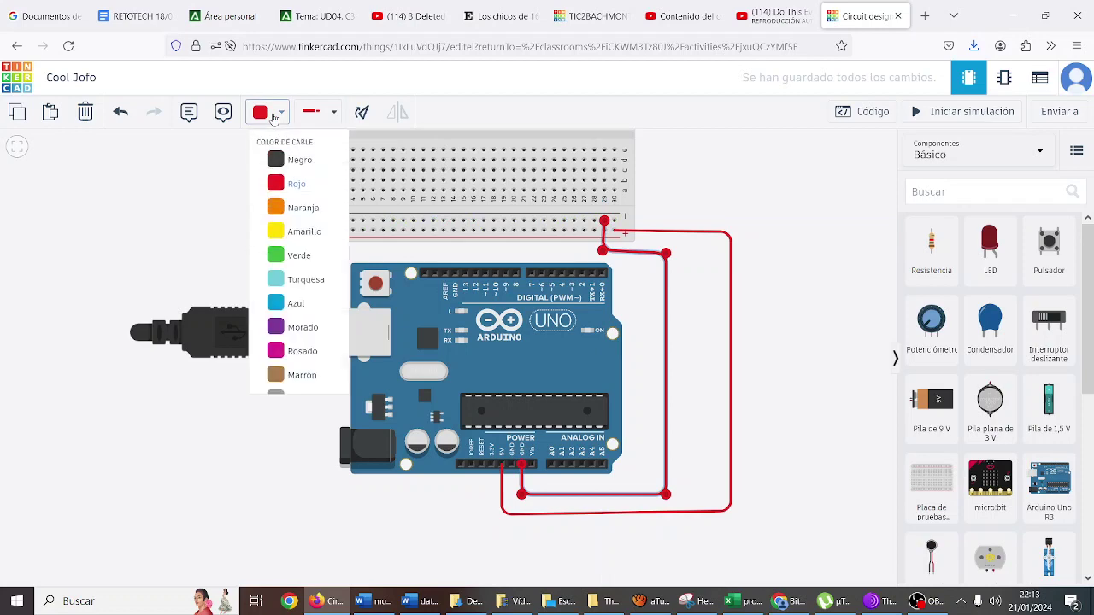
{"action": "left_click", "coordinate": [289, 161]}
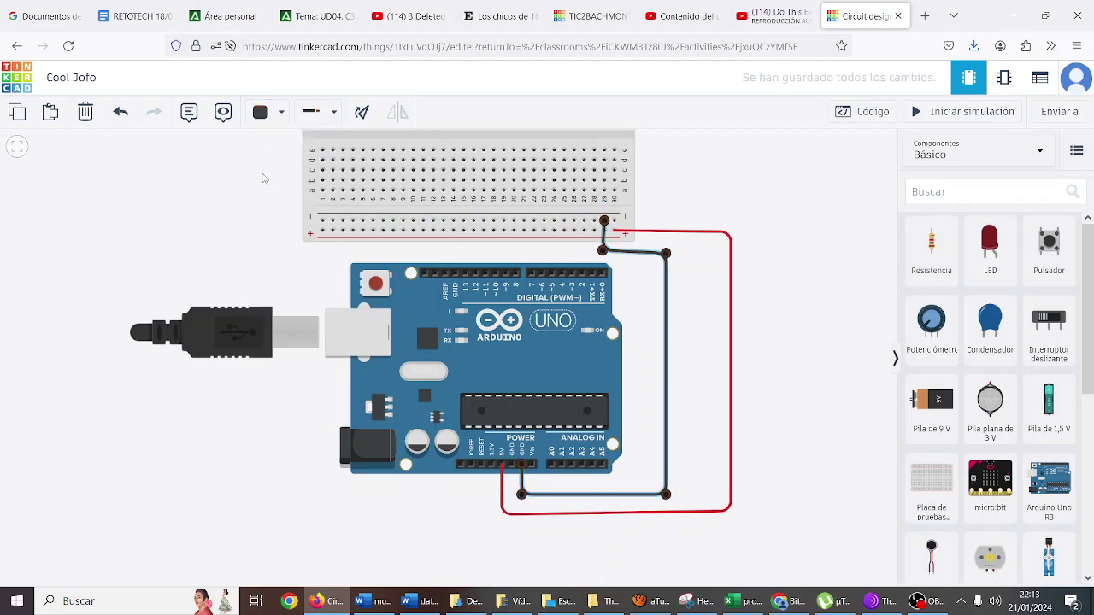
Step: Link the breadboard's lower and upper positive rails at column 1 with a wire routed outside the board, and colour it red
{"action": "left_click_drag", "start_coordinate": [264, 178], "coordinate": [270, 308]}
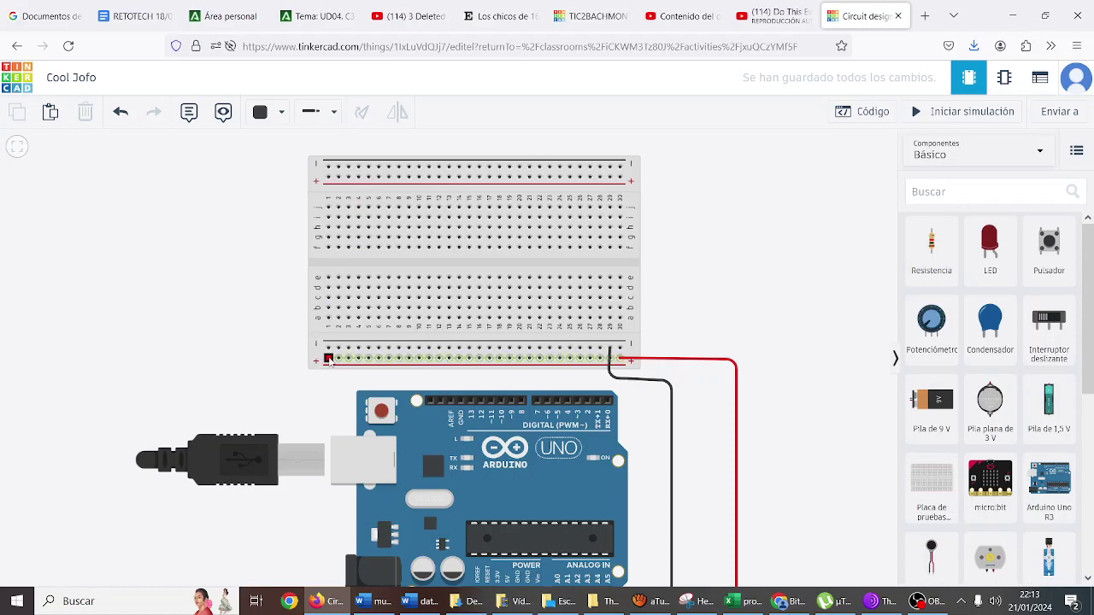
{"action": "left_click", "coordinate": [329, 359]}
{"action": "left_click", "coordinate": [266, 357]}
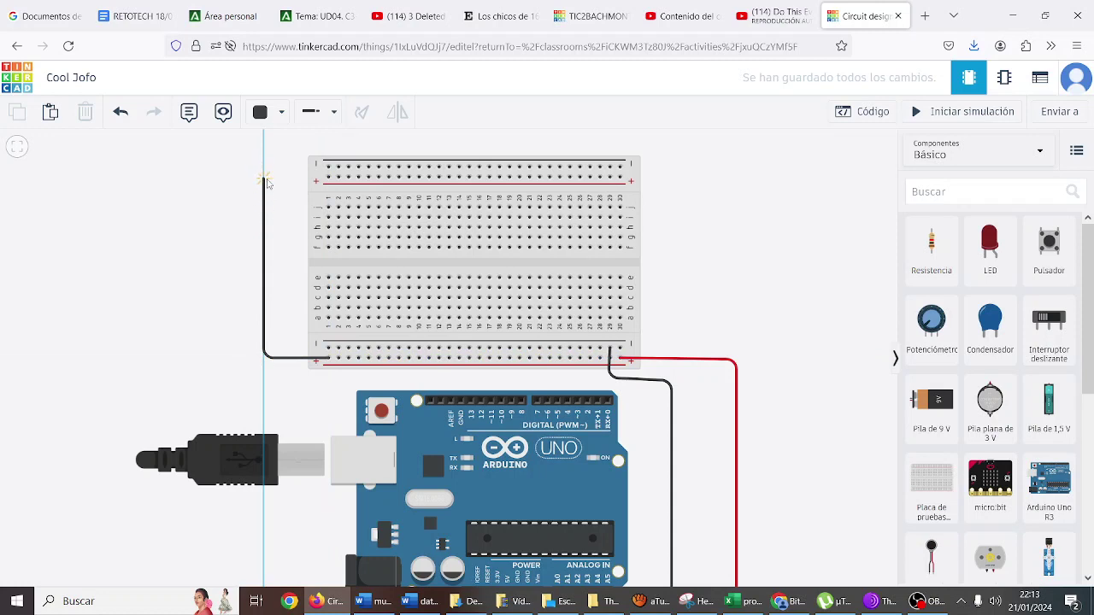
{"action": "left_click", "coordinate": [265, 178]}
{"action": "left_click", "coordinate": [328, 178]}
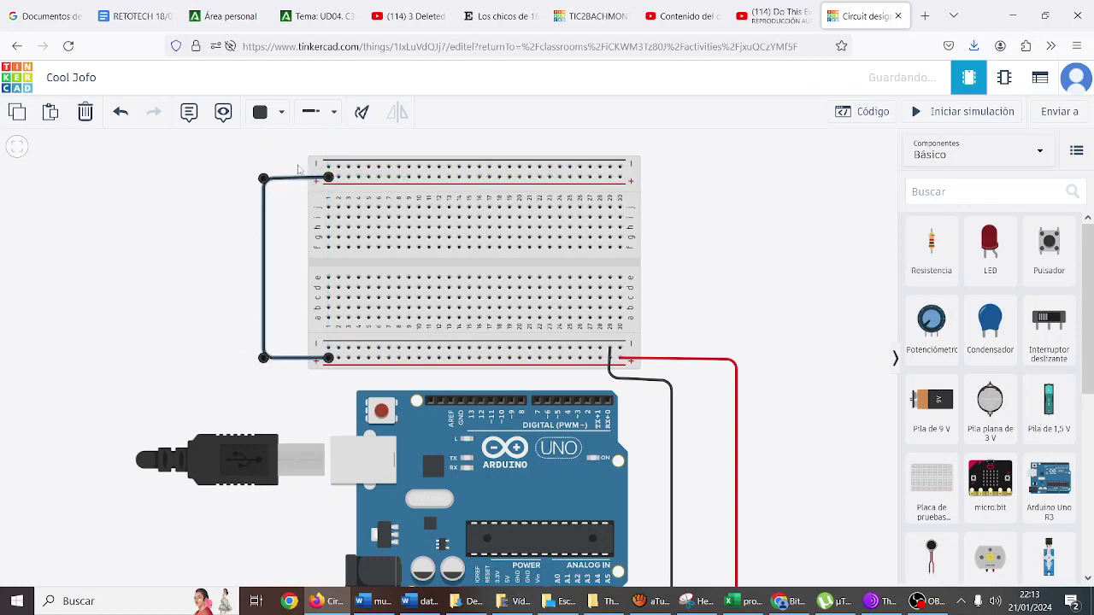
{"action": "left_click", "coordinate": [282, 112]}
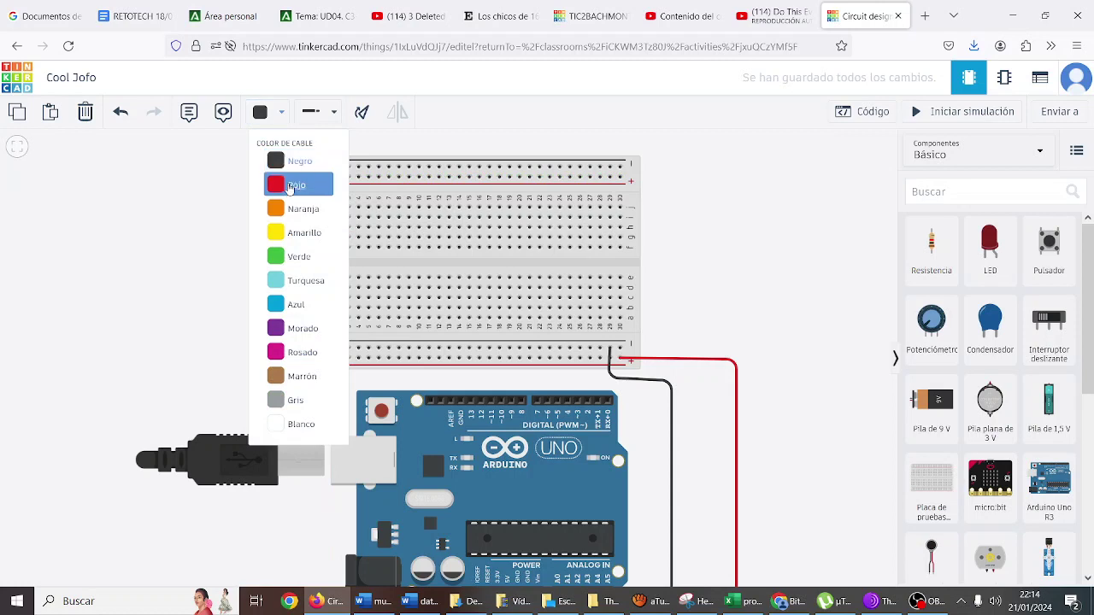
{"action": "left_click", "coordinate": [291, 186]}
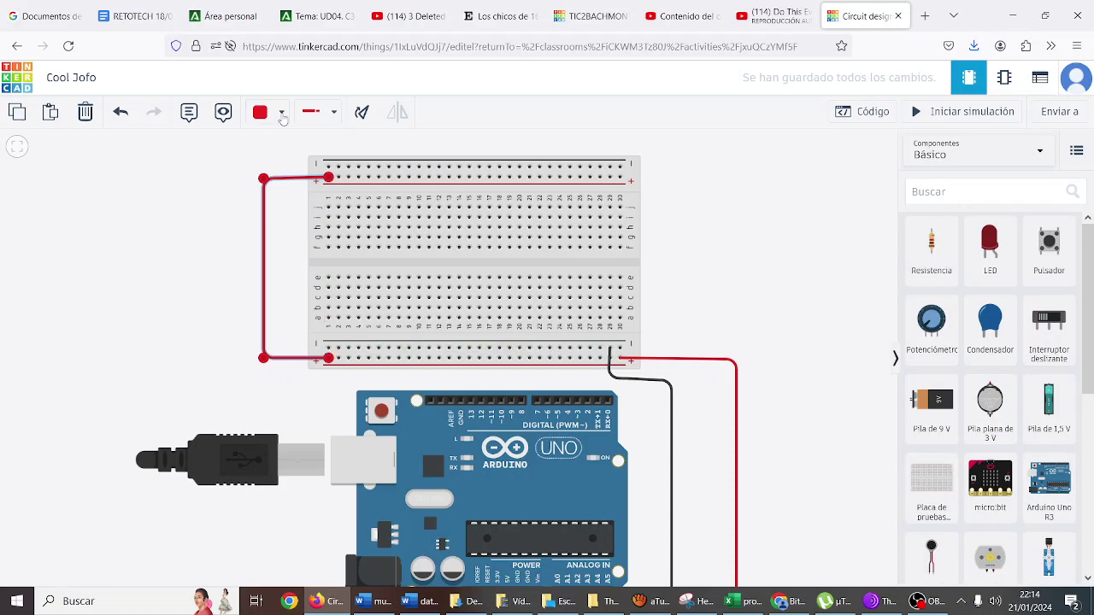
Step: Link the lower and upper negative rails at column 1 with a black wire routed outside the board, and recolour the positive-rail link red
{"action": "left_click", "coordinate": [281, 112]}
{"action": "left_click", "coordinate": [290, 159]}
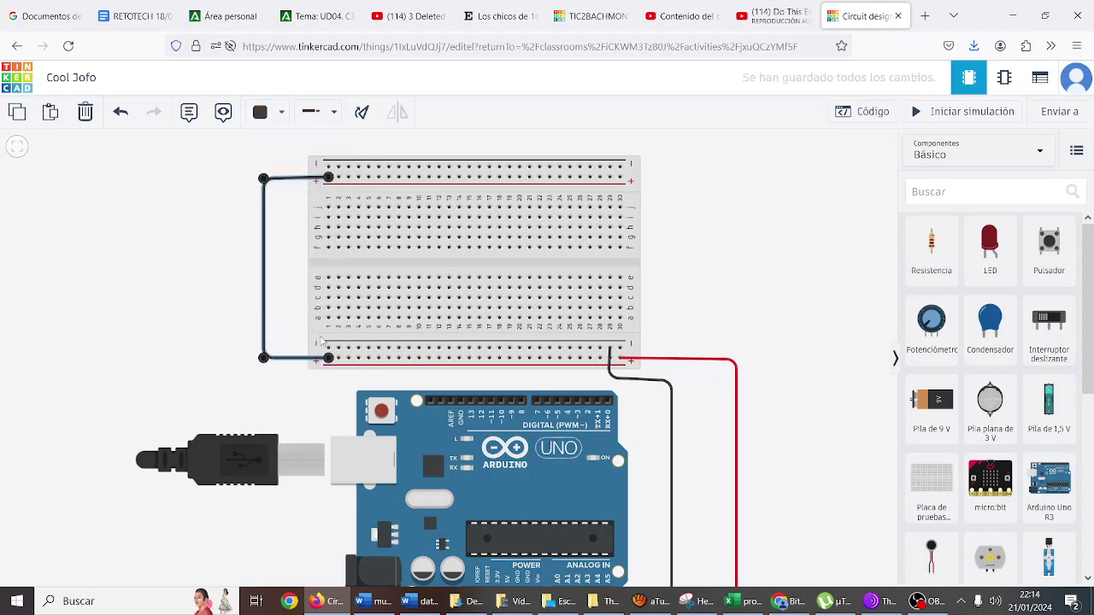
{"action": "left_click", "coordinate": [299, 344]}
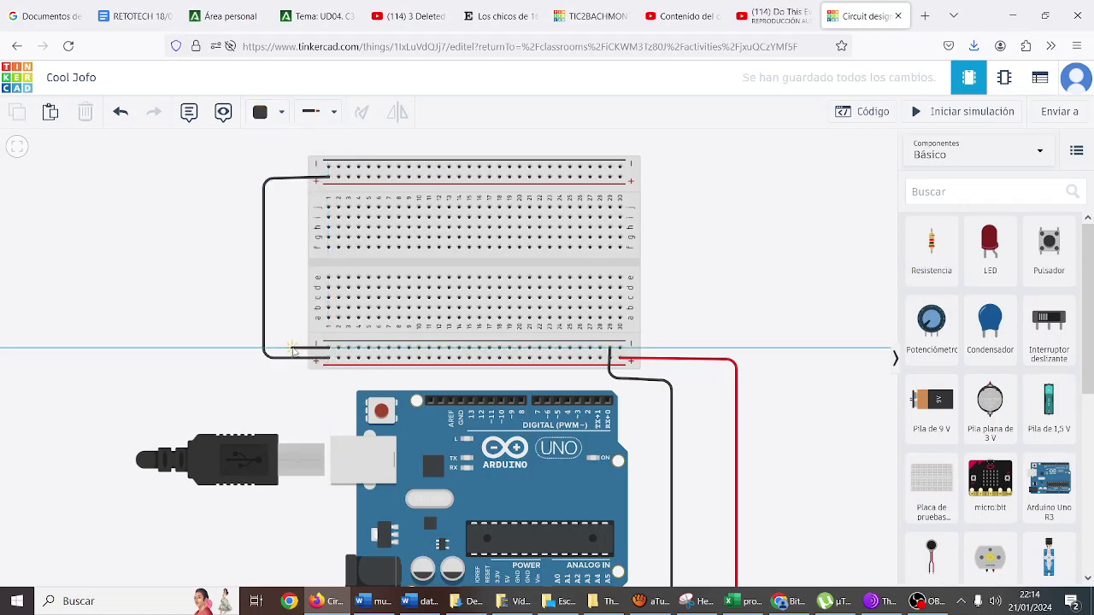
{"action": "left_click", "coordinate": [292, 350]}
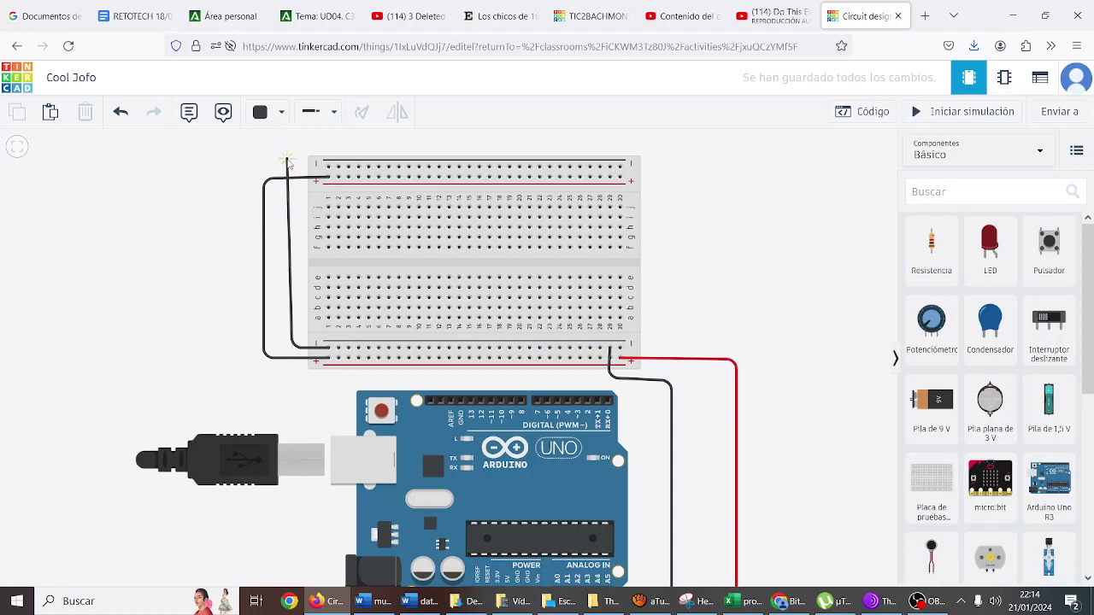
{"action": "left_click", "coordinate": [291, 160]}
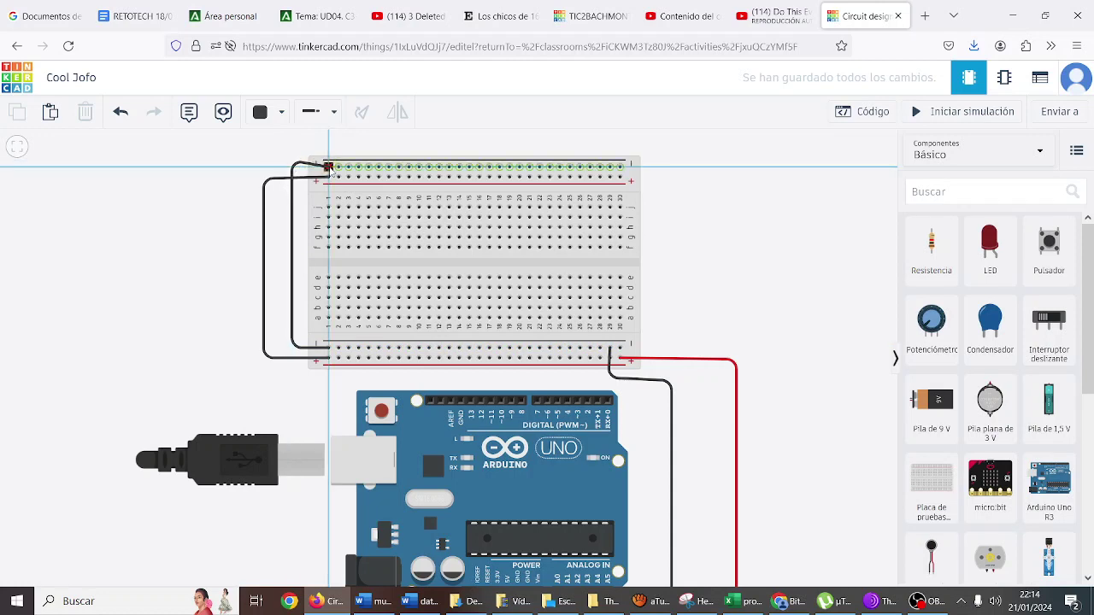
{"action": "left_click", "coordinate": [329, 165]}
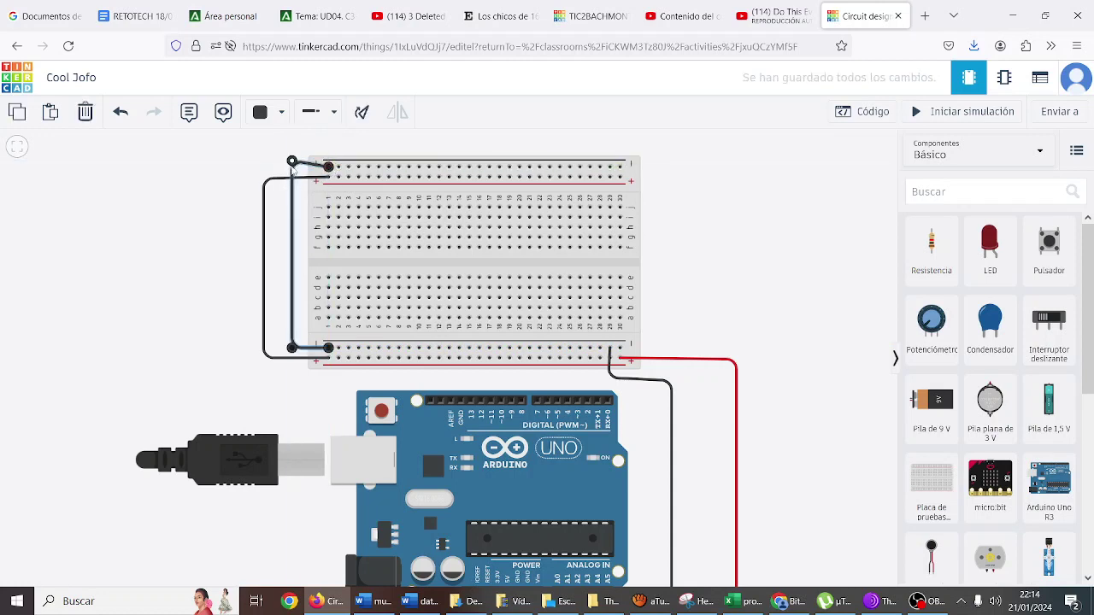
{"action": "left_click_drag", "start_coordinate": [291, 162], "coordinate": [266, 167]}
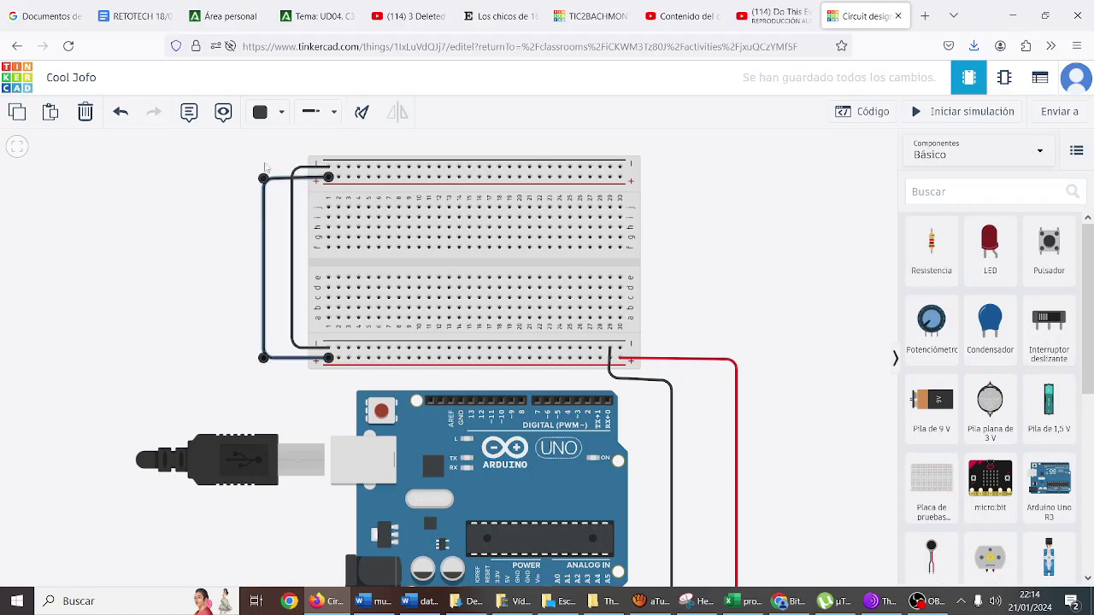
{"action": "left_click", "coordinate": [260, 112]}
{"action": "left_click", "coordinate": [291, 180]}
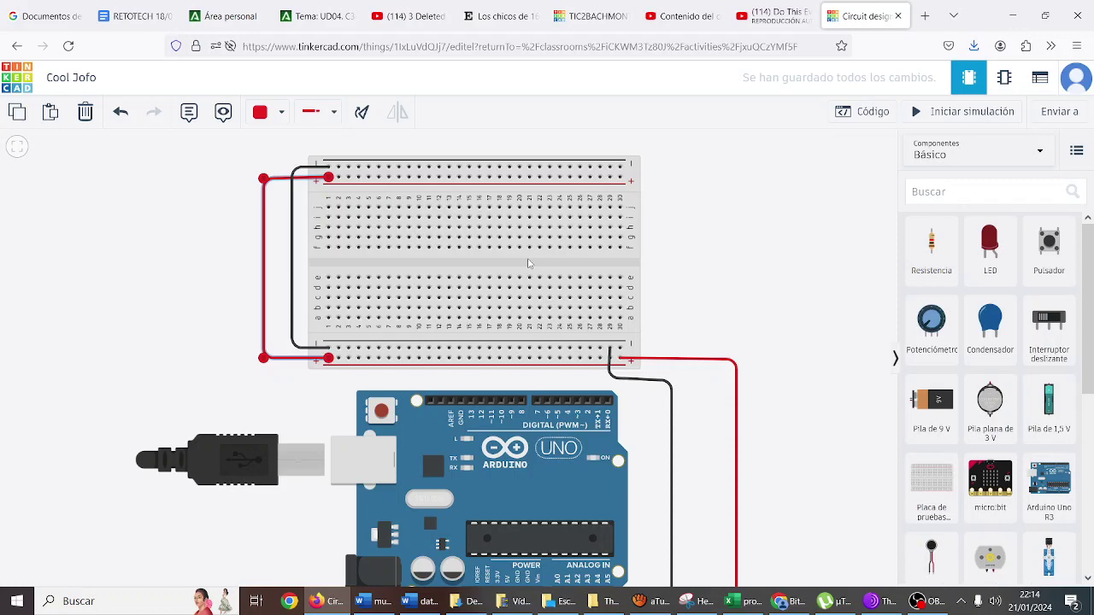
Step: Place a red LED on the breadboard with its legs in d6 and d7, and shift the Arduino slightly to the left
{"action": "scroll", "coordinate": [529, 263], "scroll_direction": "up", "scroll_amount": 4}
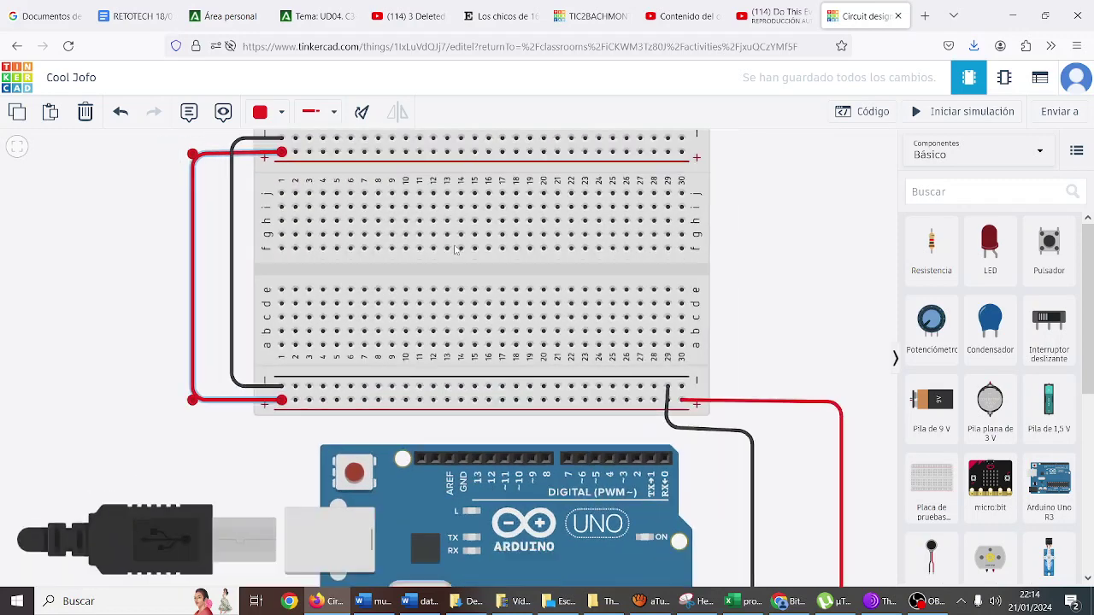
{"action": "left_click_drag", "start_coordinate": [786, 249], "coordinate": [781, 268]}
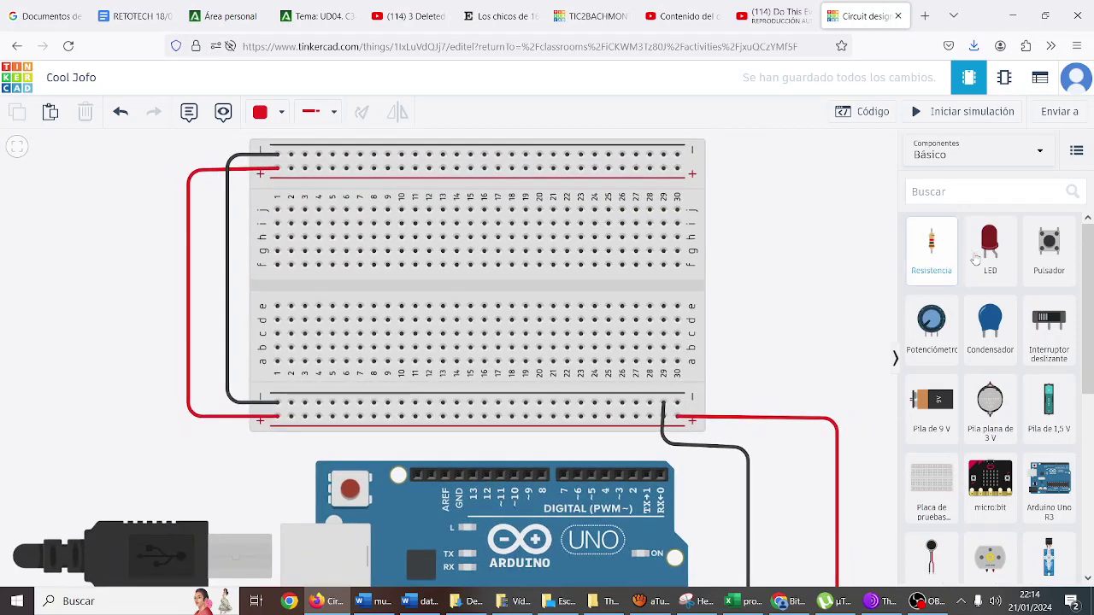
{"action": "left_click_drag", "start_coordinate": [975, 260], "coordinate": [433, 318]}
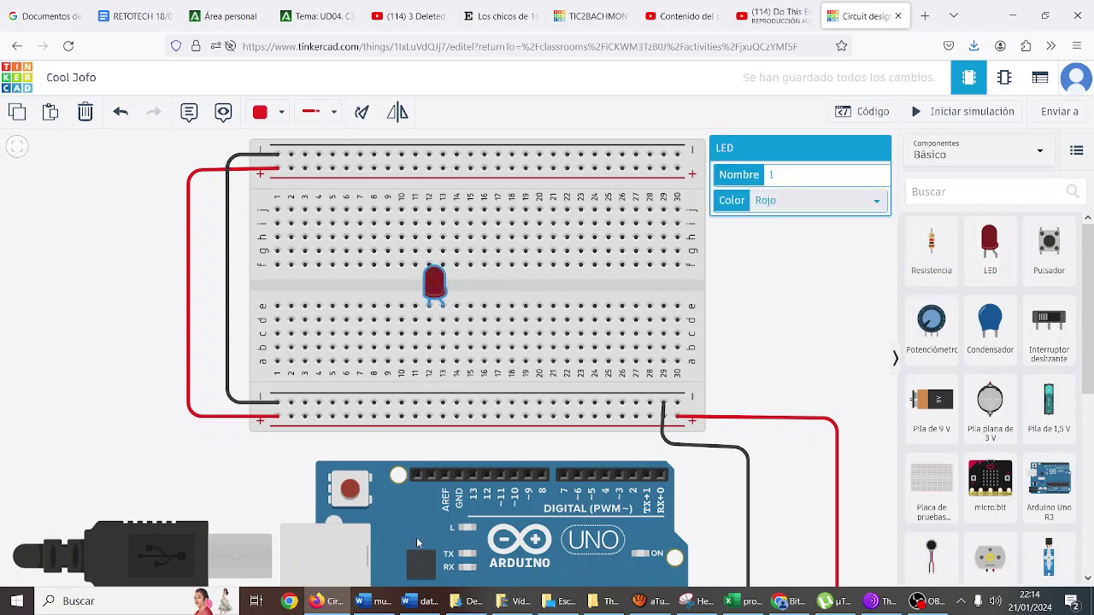
{"action": "left_click_drag", "start_coordinate": [419, 547], "coordinate": [343, 548]}
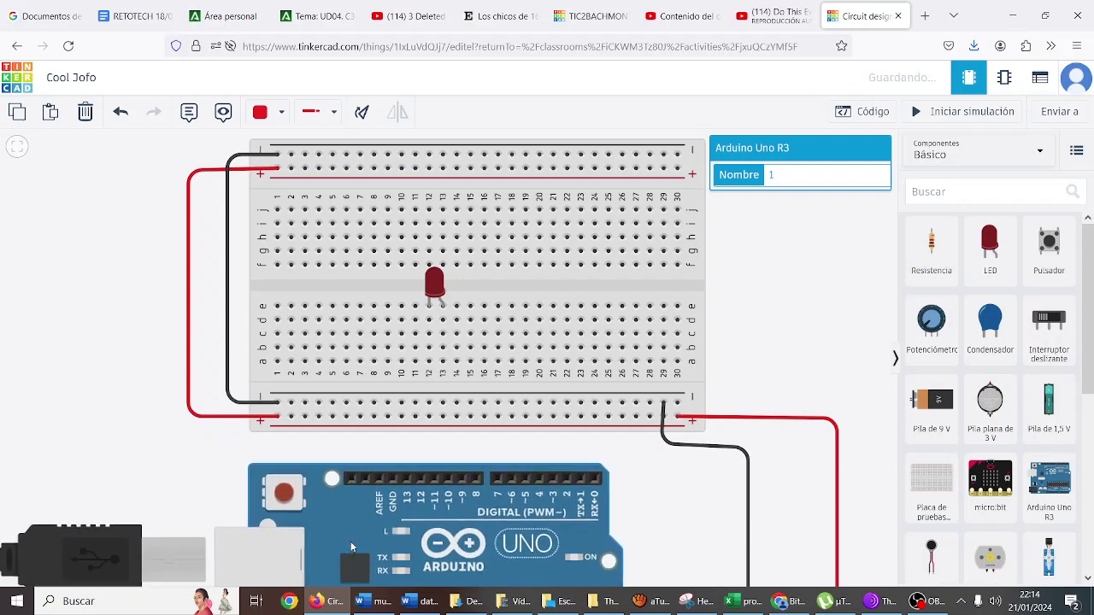
{"action": "left_click_drag", "start_coordinate": [443, 285], "coordinate": [359, 299]}
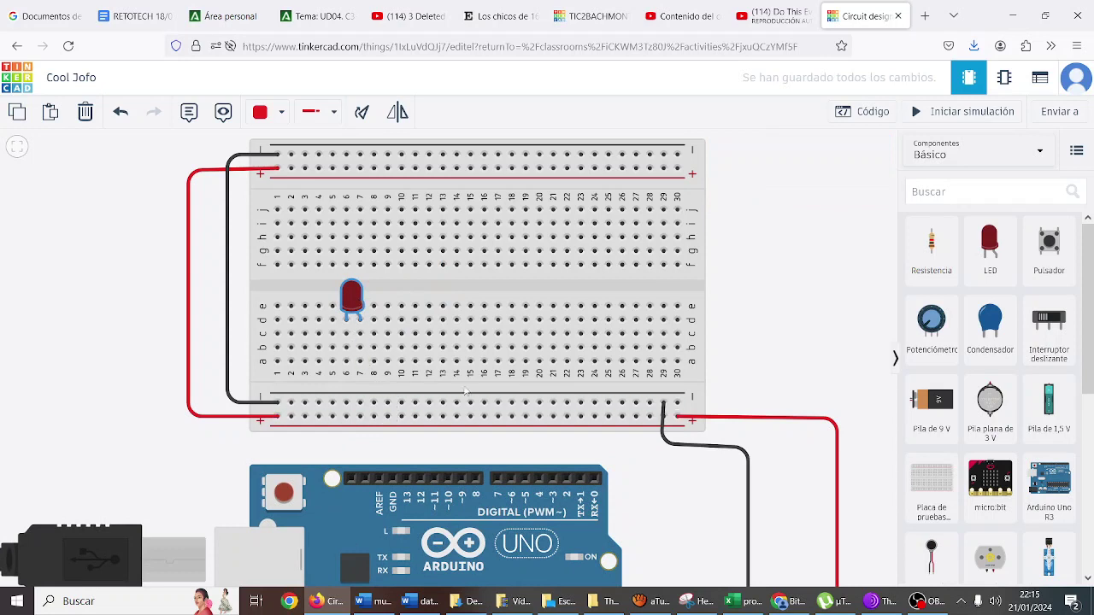
Step: Add a resistor to the breadboard and set its resistance to 500 Ω
{"action": "left_click_drag", "start_coordinate": [925, 258], "coordinate": [515, 332]}
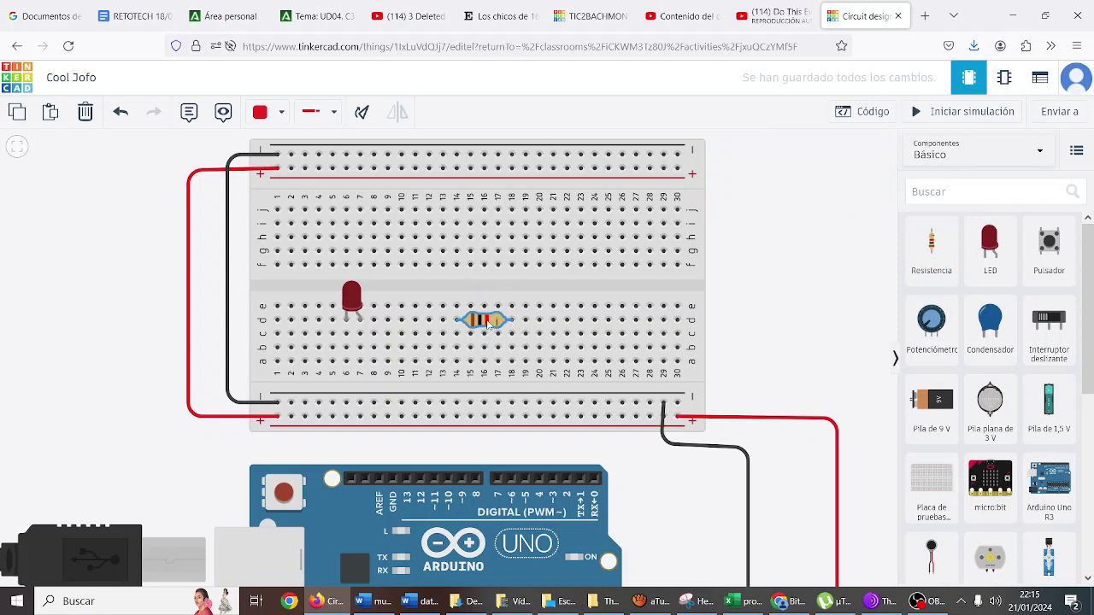
{"action": "left_click", "coordinate": [767, 278]}
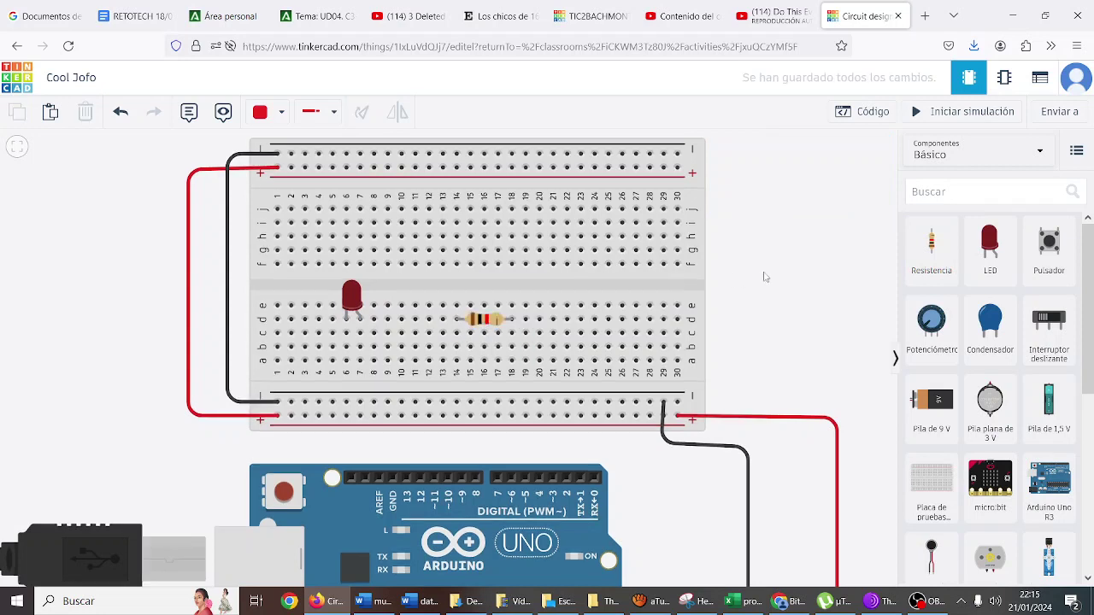
{"action": "left_click", "coordinate": [496, 322]}
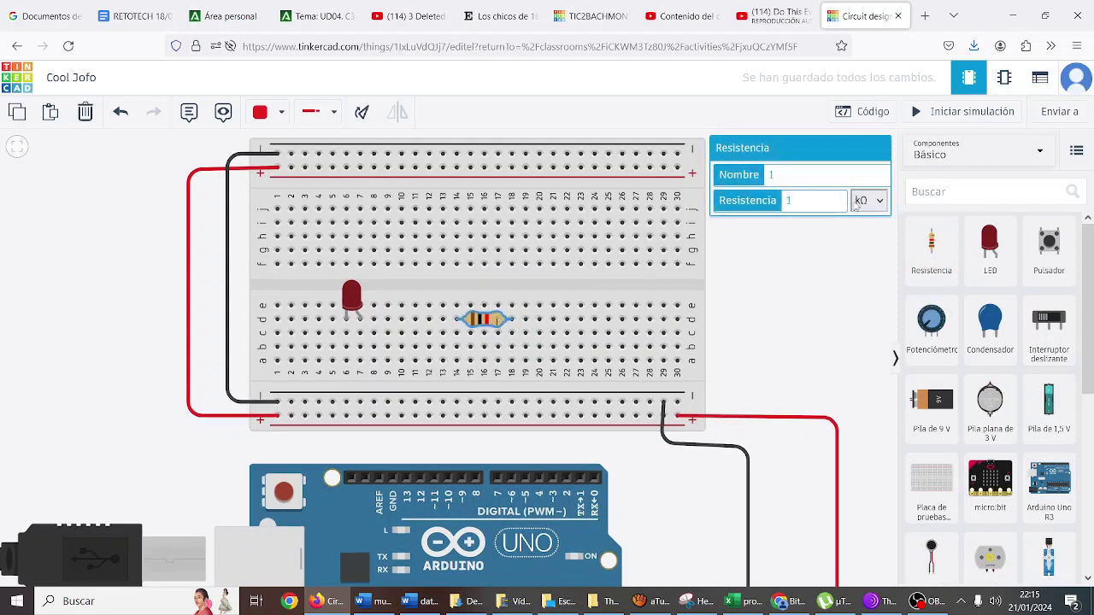
{"action": "left_click", "coordinate": [855, 206]}
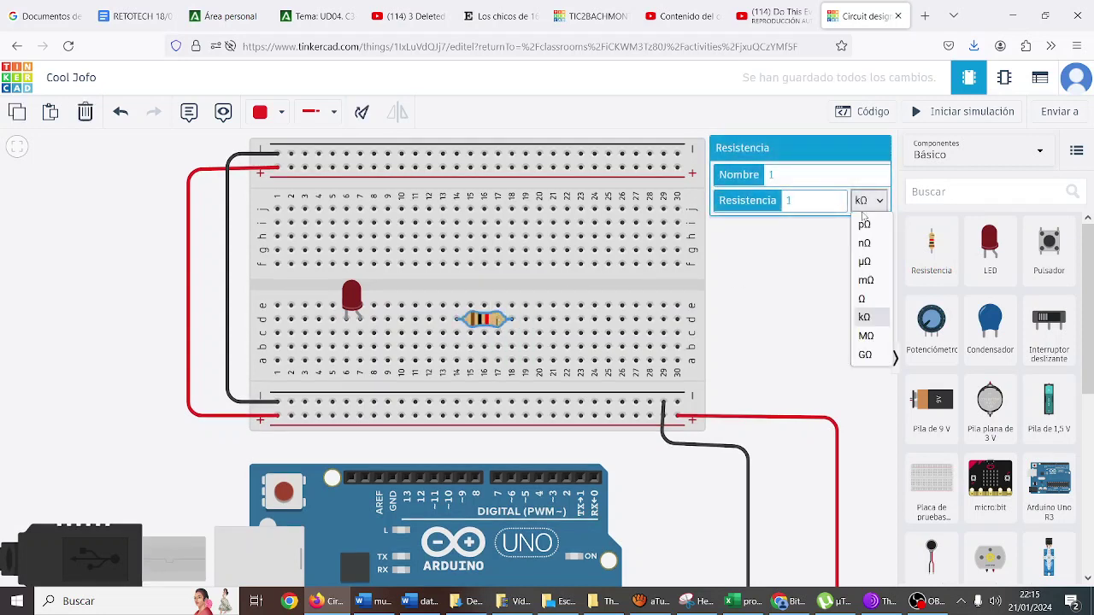
{"action": "left_click", "coordinate": [864, 300]}
{"action": "type", "text": "330"}
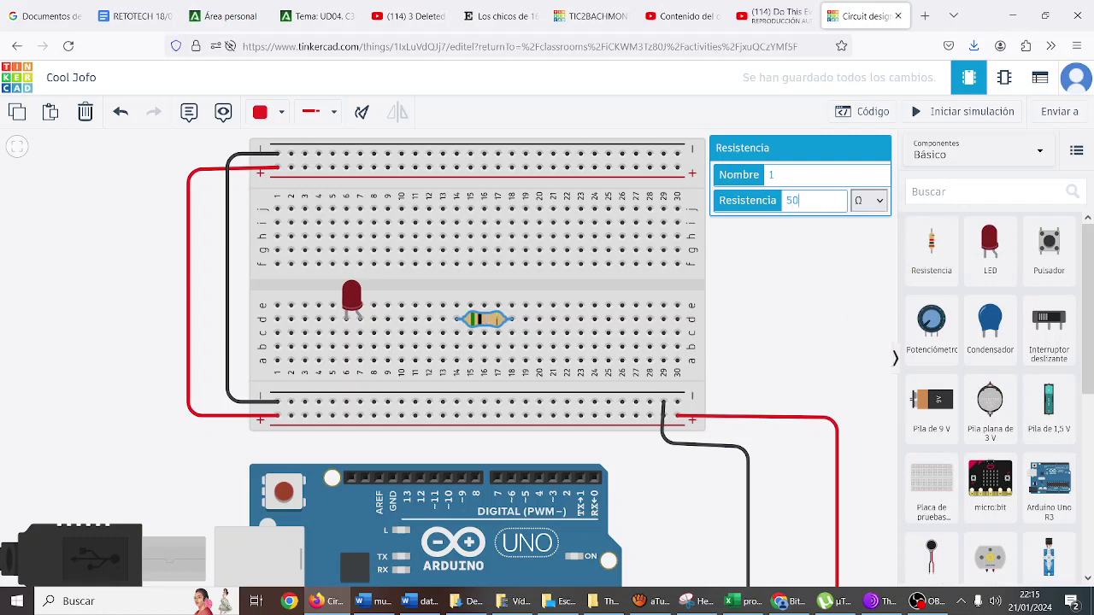
{"action": "left_click", "coordinate": [764, 276]}
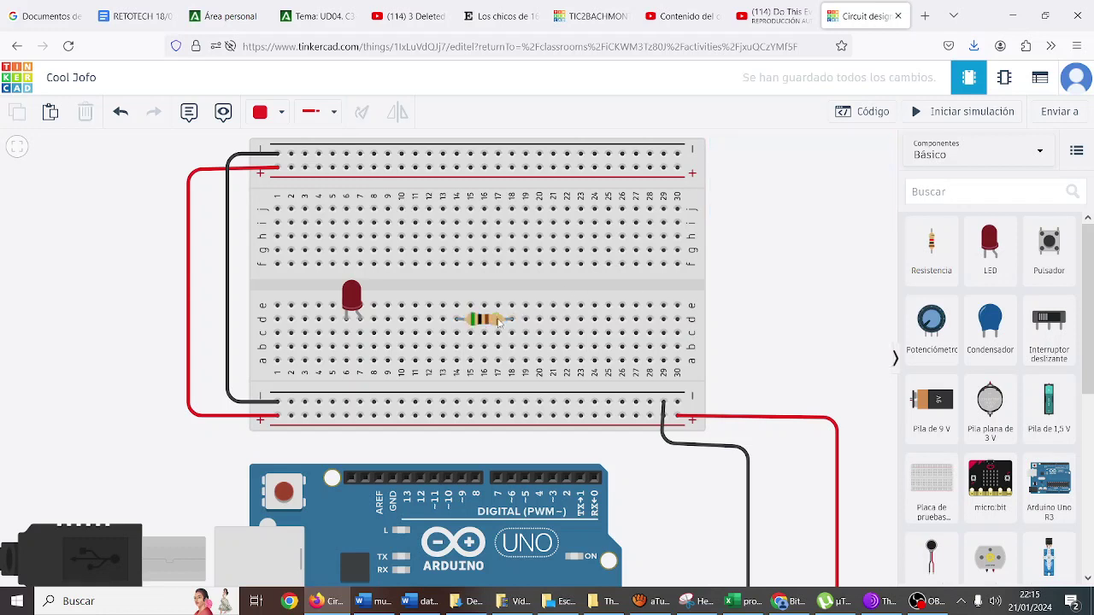
Step: Rotate the resistor upright and place it between b6, in the LED cathode's column, and the lower negative rail
{"action": "left_click_drag", "start_coordinate": [503, 326], "coordinate": [407, 340]}
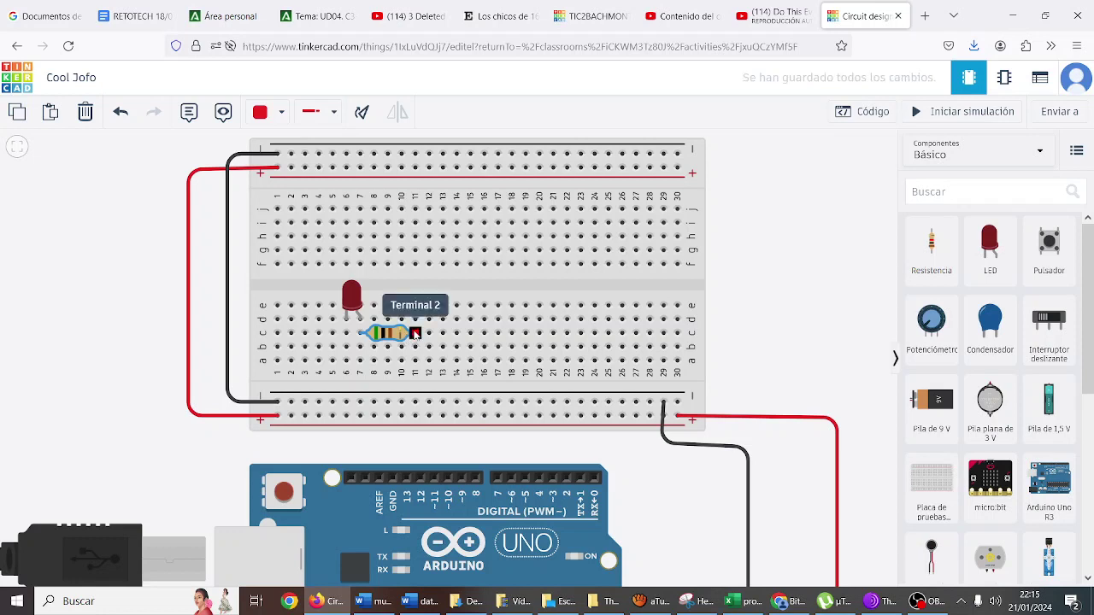
{"action": "key", "text": "ctrl+r"}
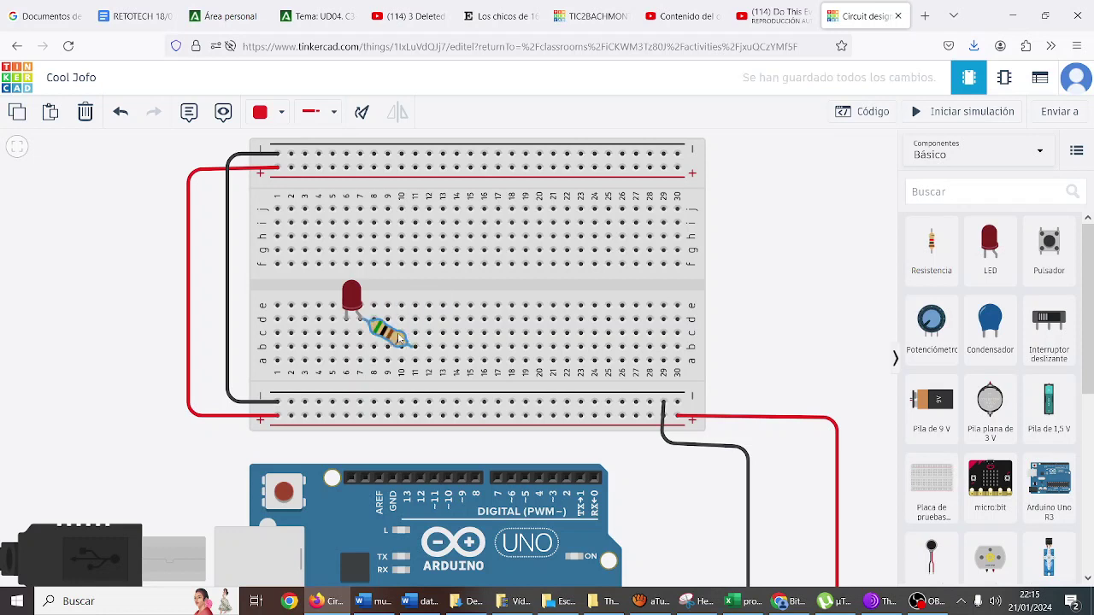
{"action": "key", "text": "ctrl+r"}
{"action": "key", "text": "ctrl+r"}
{"action": "left_click_drag", "start_coordinate": [382, 369], "coordinate": [368, 383]}
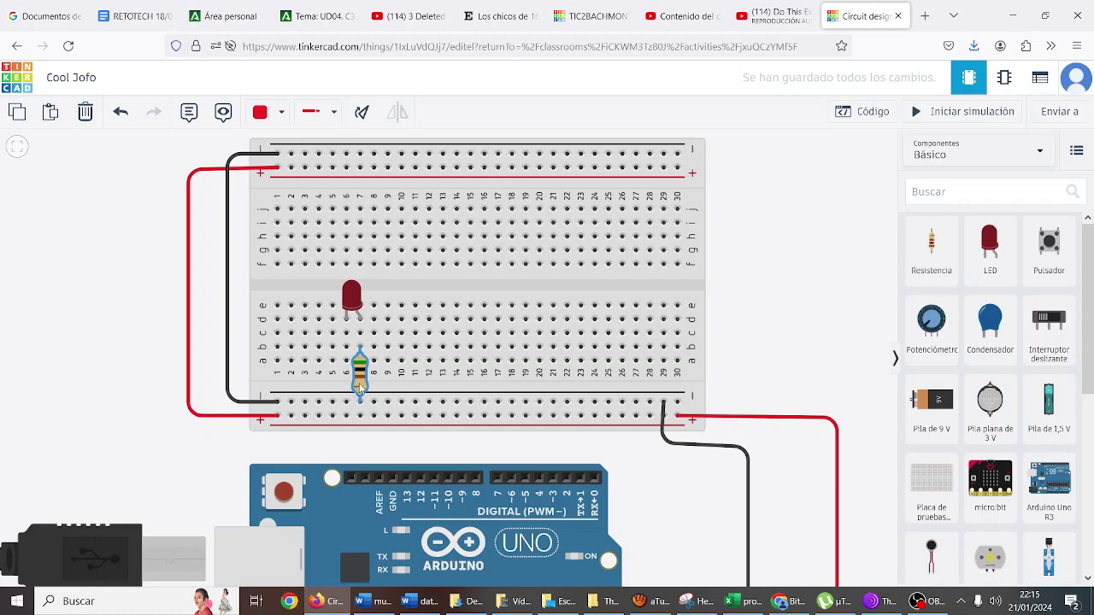
{"action": "left_click_drag", "start_coordinate": [360, 389], "coordinate": [345, 389]}
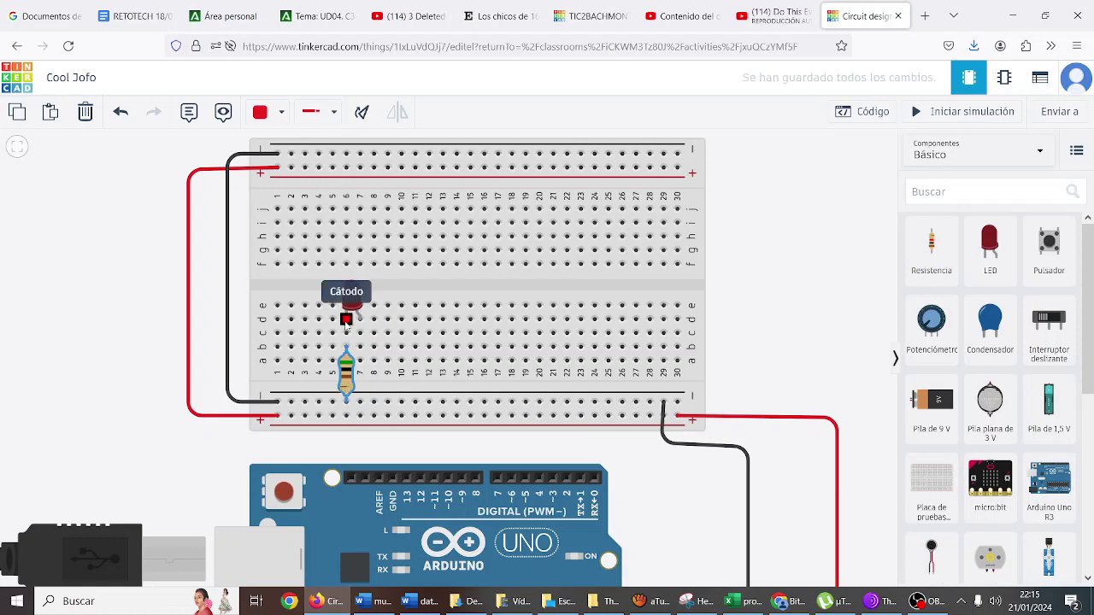
Step: Wire Arduino pin 13 to b7, in the LED anode's column, and colour the wire green
{"action": "left_click", "coordinate": [408, 480]}
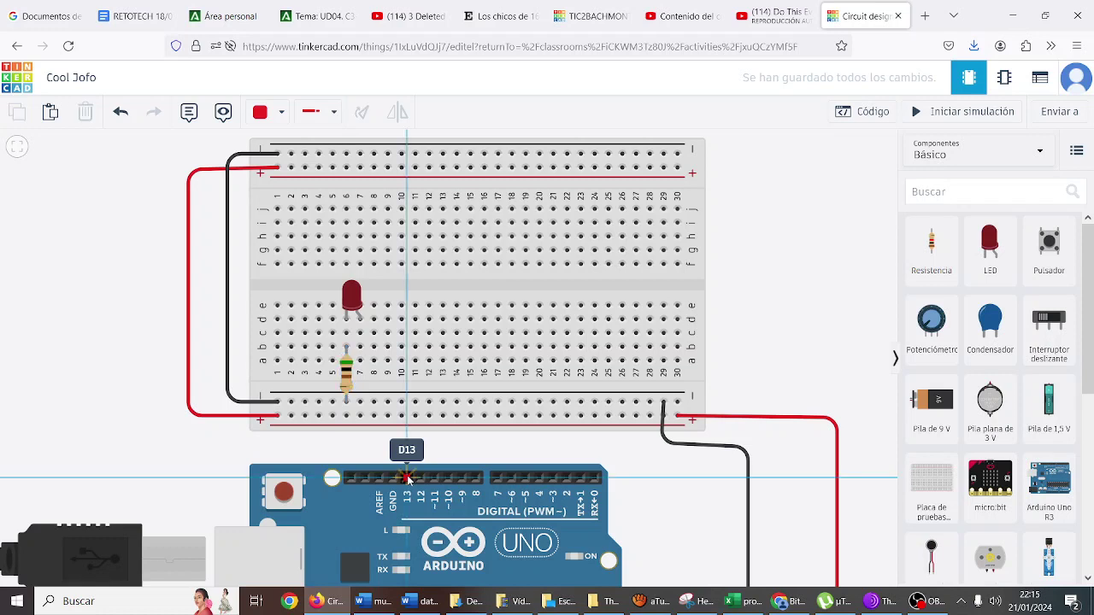
{"action": "left_click", "coordinate": [360, 347]}
{"action": "left_click", "coordinate": [281, 113]}
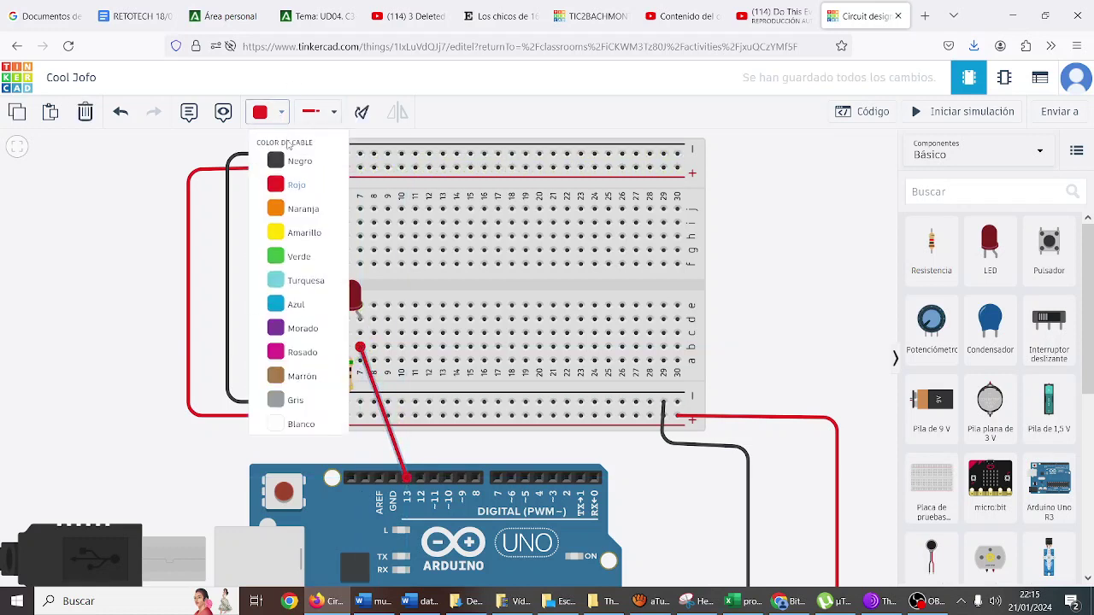
{"action": "left_click", "coordinate": [295, 256]}
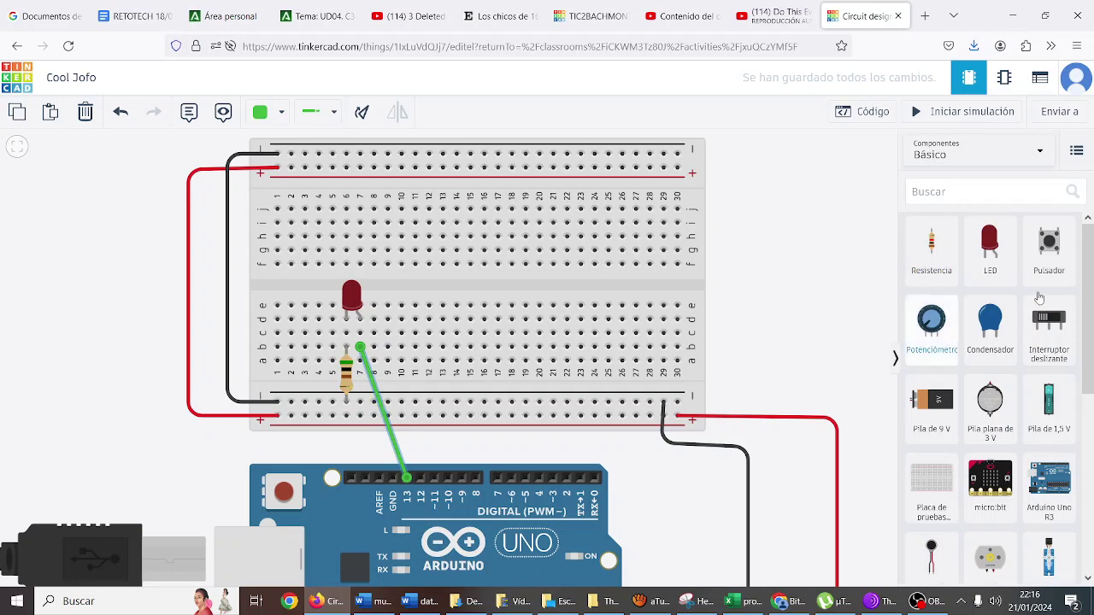
Step: Place a pushbutton across the central channel at columns 14 and 16, and wire the upper positive rail to g14 in red
{"action": "left_click_drag", "start_coordinate": [1048, 246], "coordinate": [469, 286]}
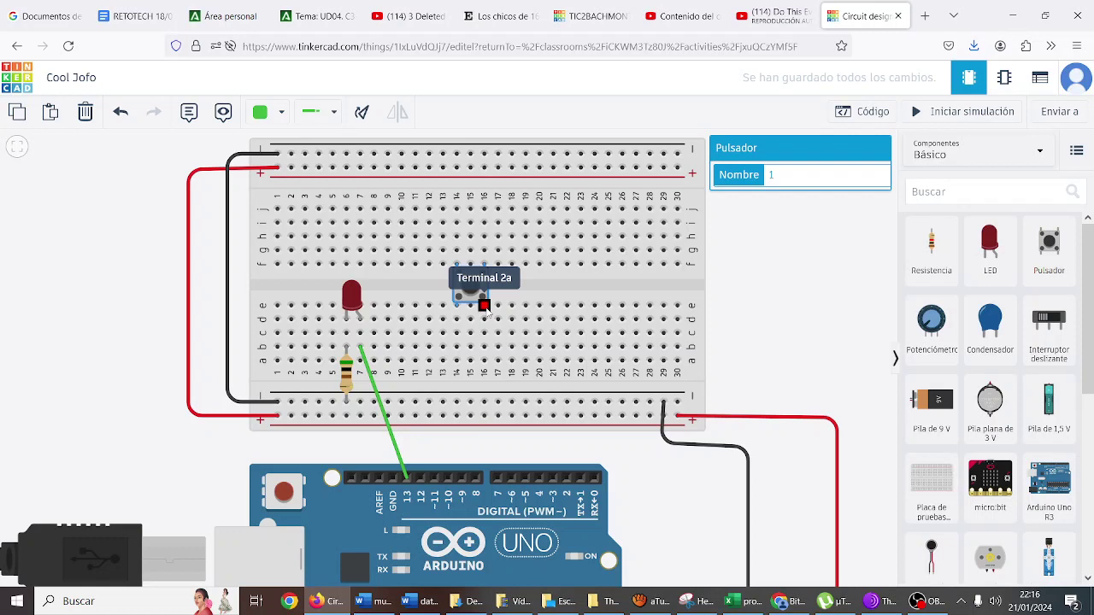
{"action": "left_click", "coordinate": [457, 168]}
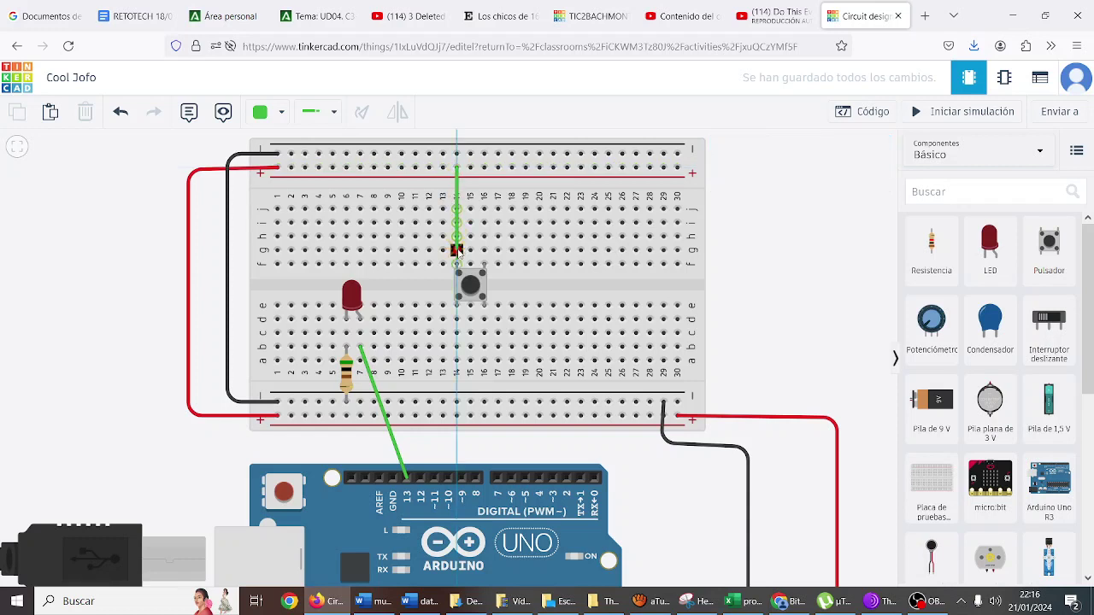
{"action": "left_click", "coordinate": [457, 251]}
{"action": "left_click", "coordinate": [282, 113]}
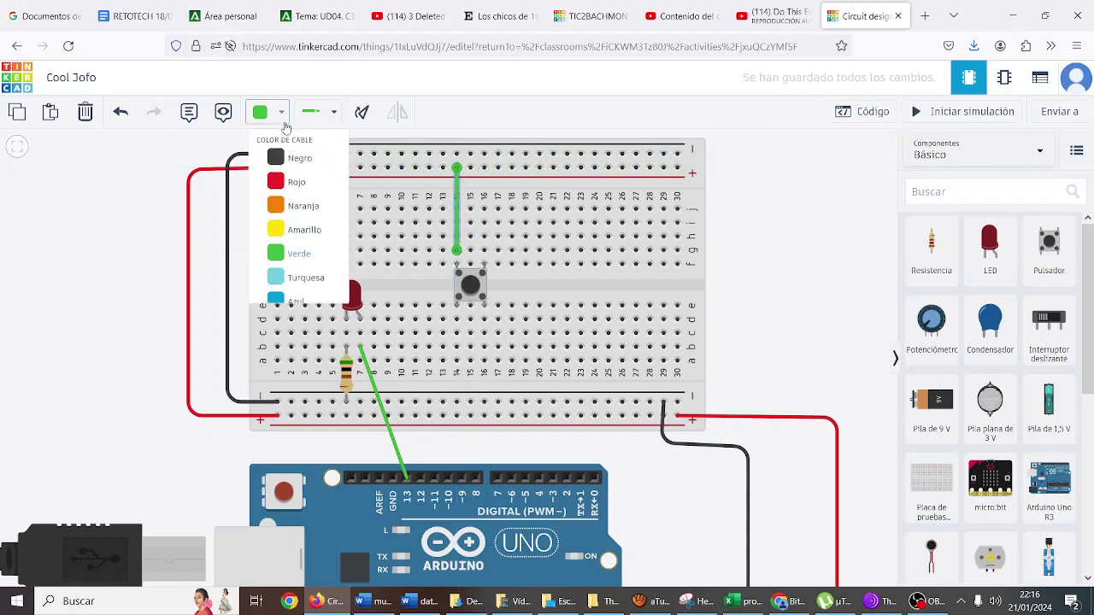
{"action": "left_click", "coordinate": [293, 183]}
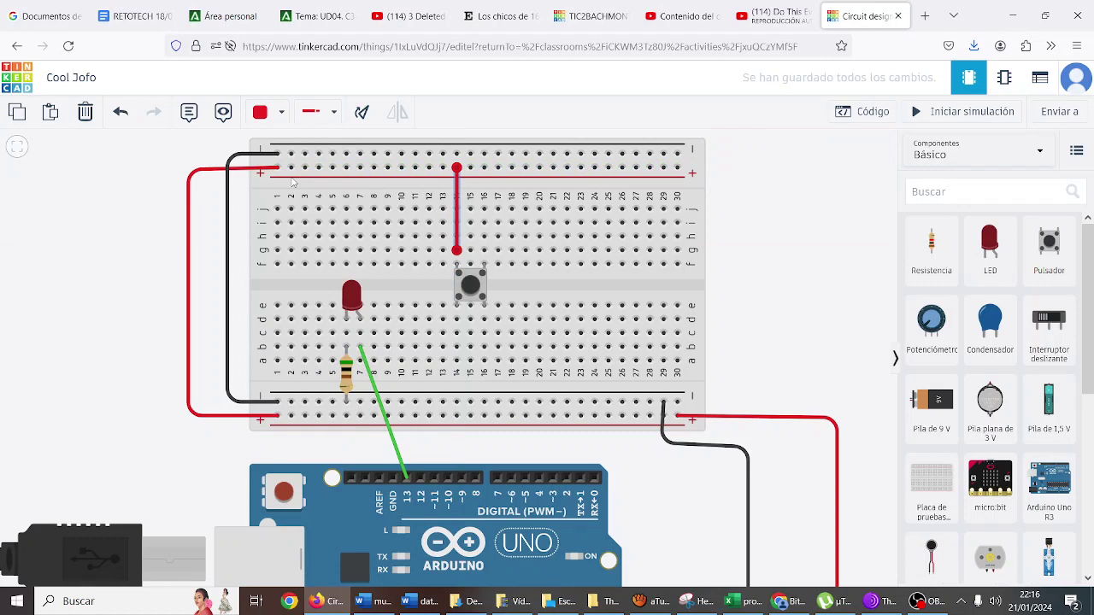
Step: Duplicate the LED's 500 Ω resistor and place the copy between b16, in the pushbutton's column, and the lower negative rail
{"action": "left_click", "coordinate": [483, 302]}
{"action": "key", "text": "Escape"}
{"action": "left_click", "coordinate": [346, 376]}
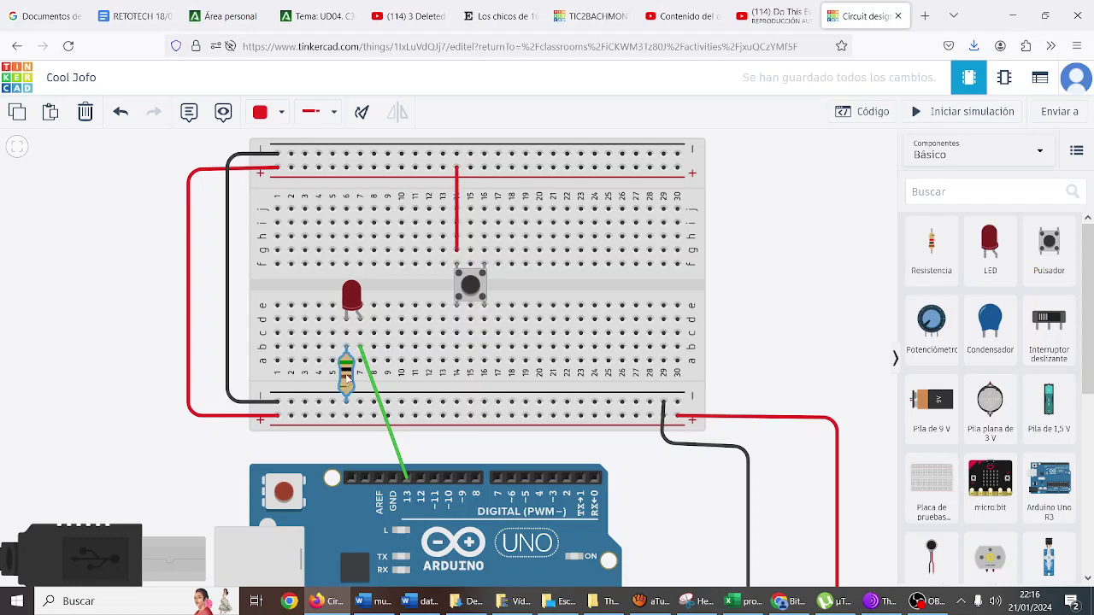
{"action": "key", "text": "ctrl+c"}
{"action": "key", "text": "ctrl+v"}
{"action": "left_click_drag", "start_coordinate": [347, 376], "coordinate": [490, 376]}
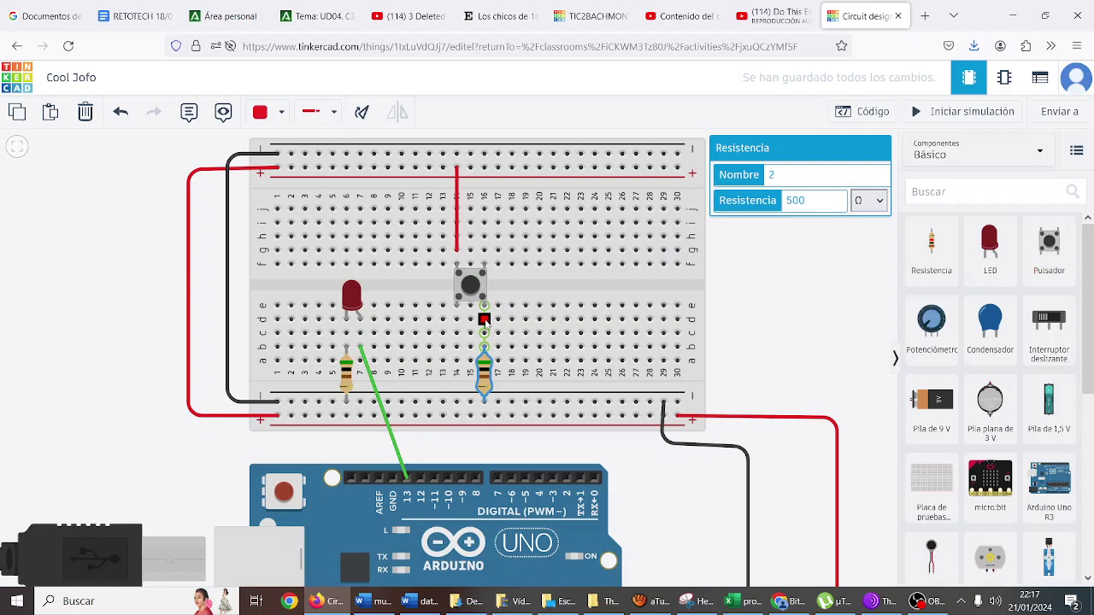
Step: Wire d16, in the pushbutton's column, to Arduino pin 3 and colour the wire yellow
{"action": "left_click", "coordinate": [485, 320]}
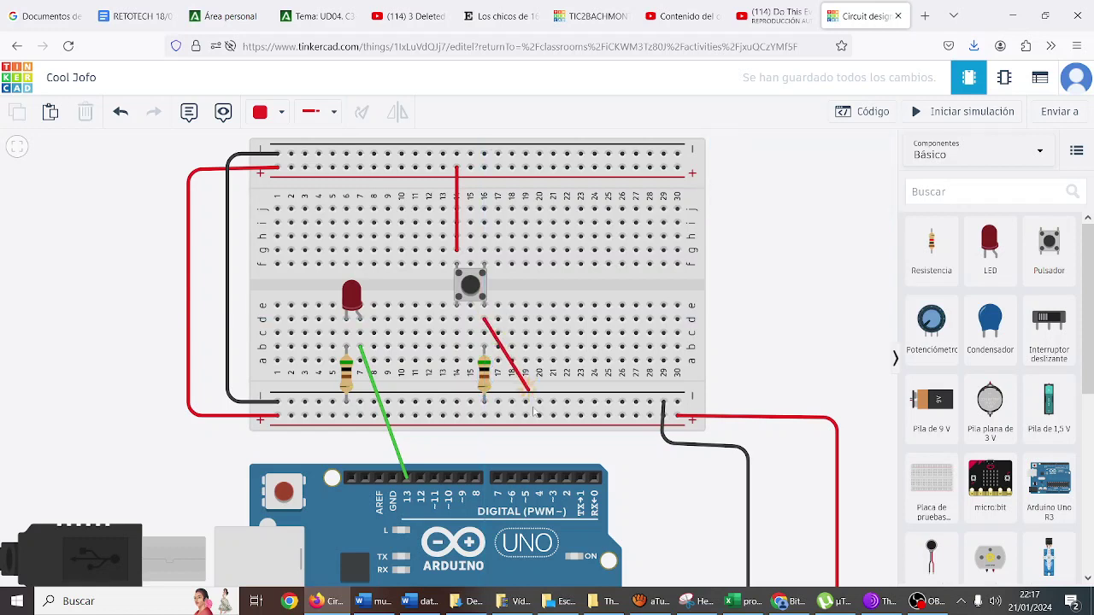
{"action": "left_click", "coordinate": [552, 468]}
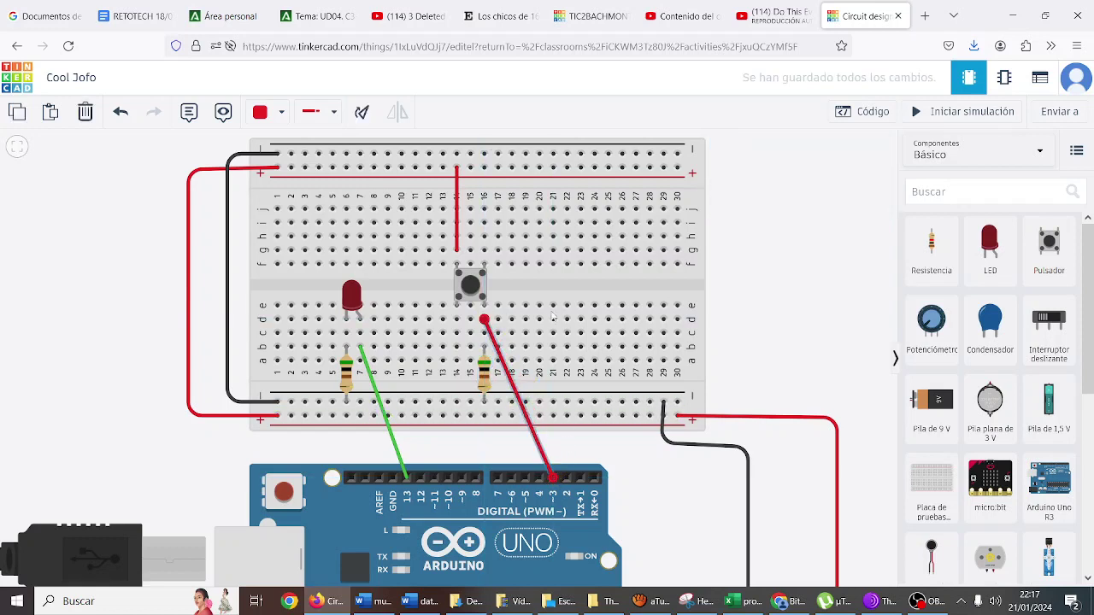
{"action": "left_click", "coordinate": [272, 112]}
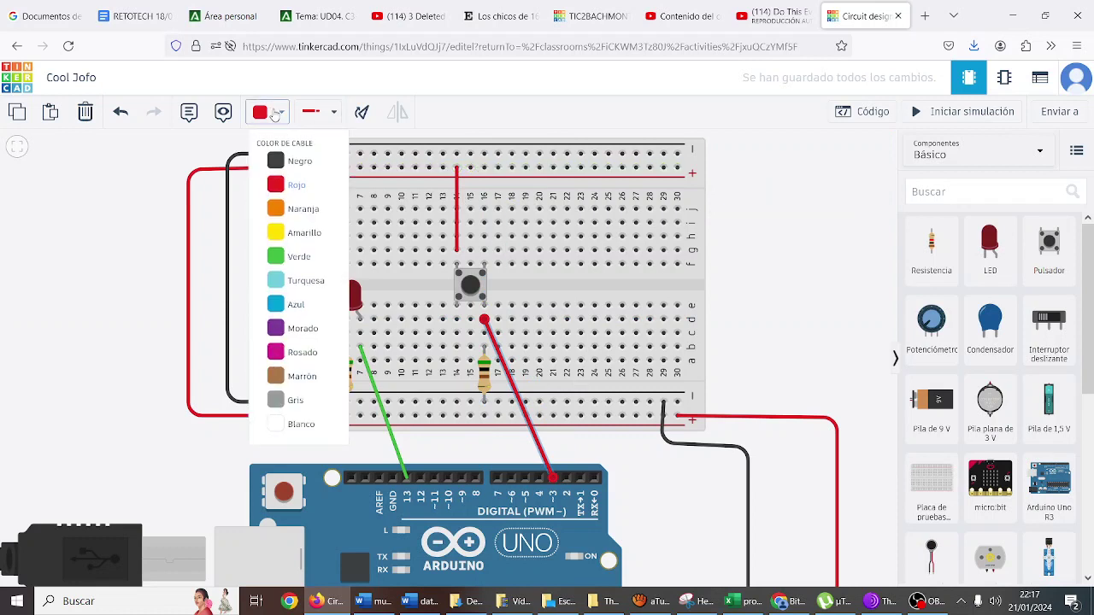
{"action": "left_click", "coordinate": [299, 232]}
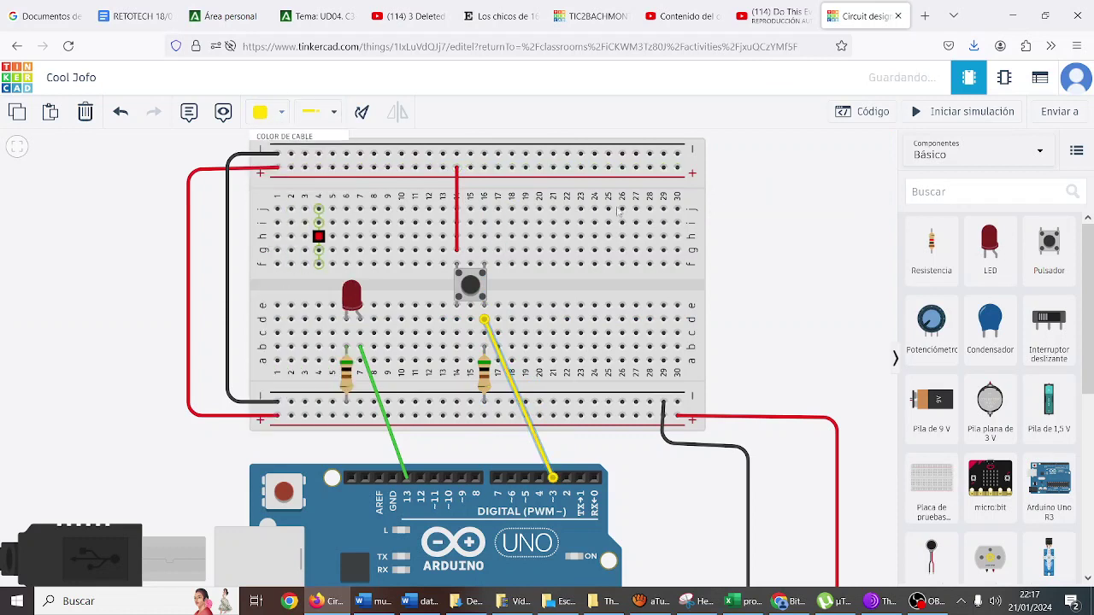
Step: Move the Arduino end of the yellow pushbutton wire from pin 3 to pin 2
{"action": "left_click", "coordinate": [729, 213]}
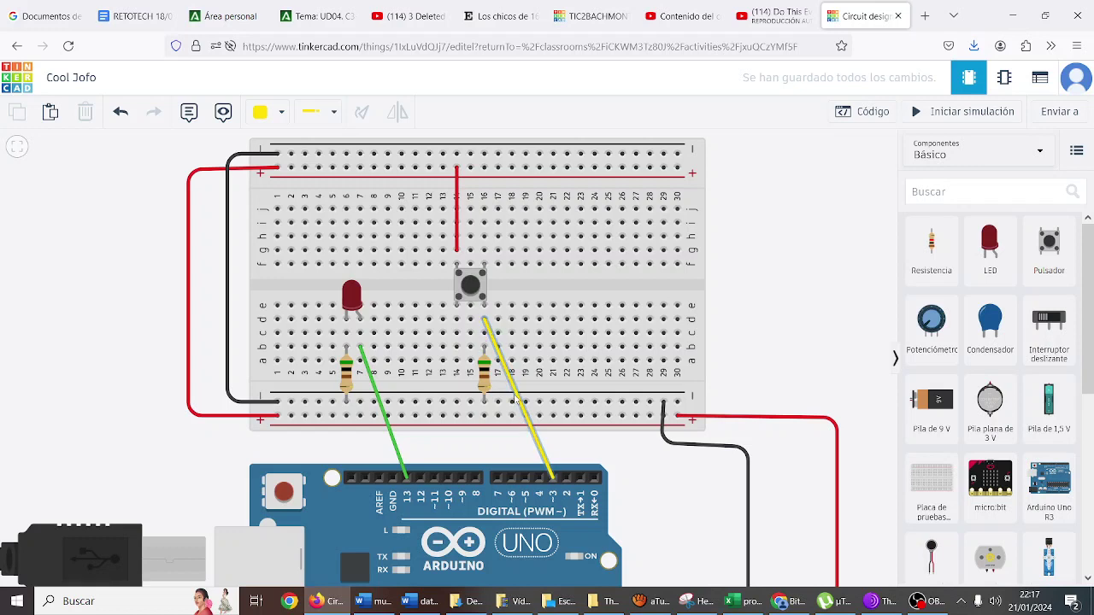
{"action": "left_click", "coordinate": [553, 478]}
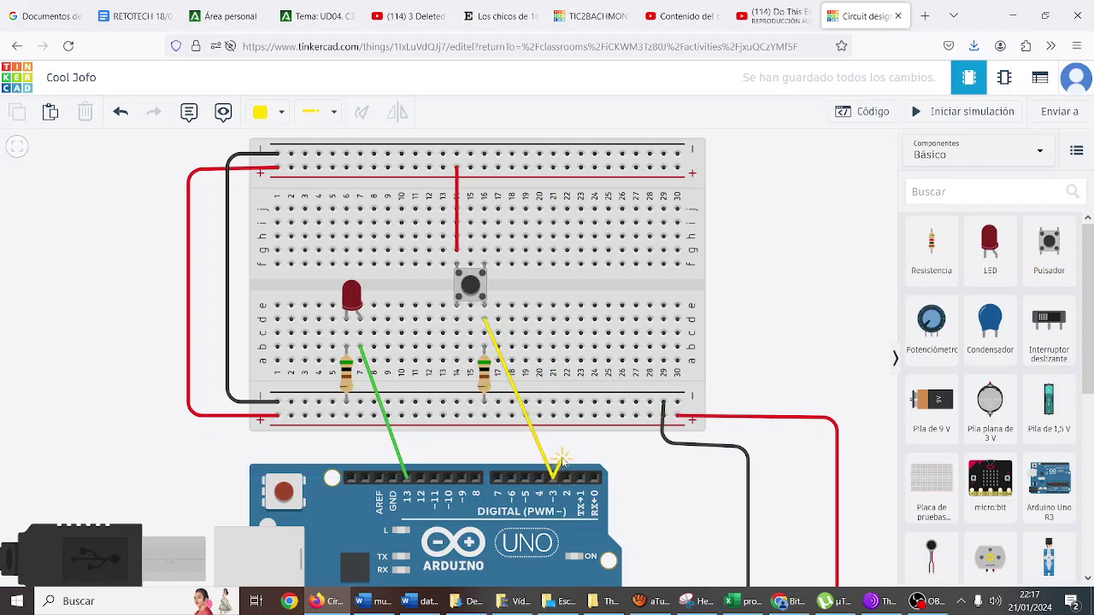
{"action": "left_click", "coordinate": [552, 479]}
{"action": "left_click", "coordinate": [554, 481]}
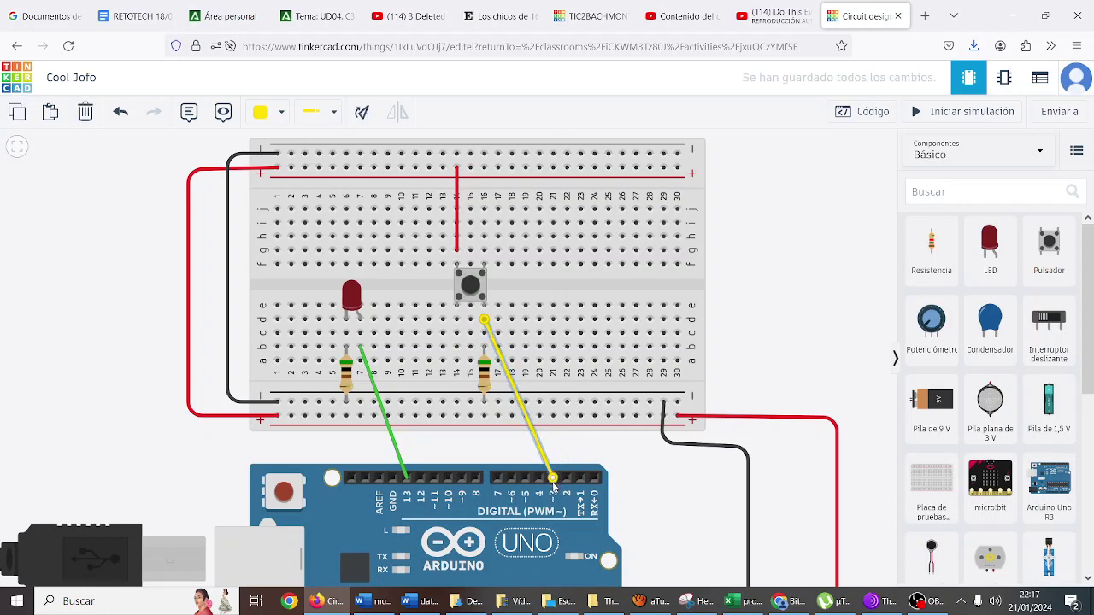
{"action": "left_click_drag", "start_coordinate": [553, 479], "coordinate": [566, 477]}
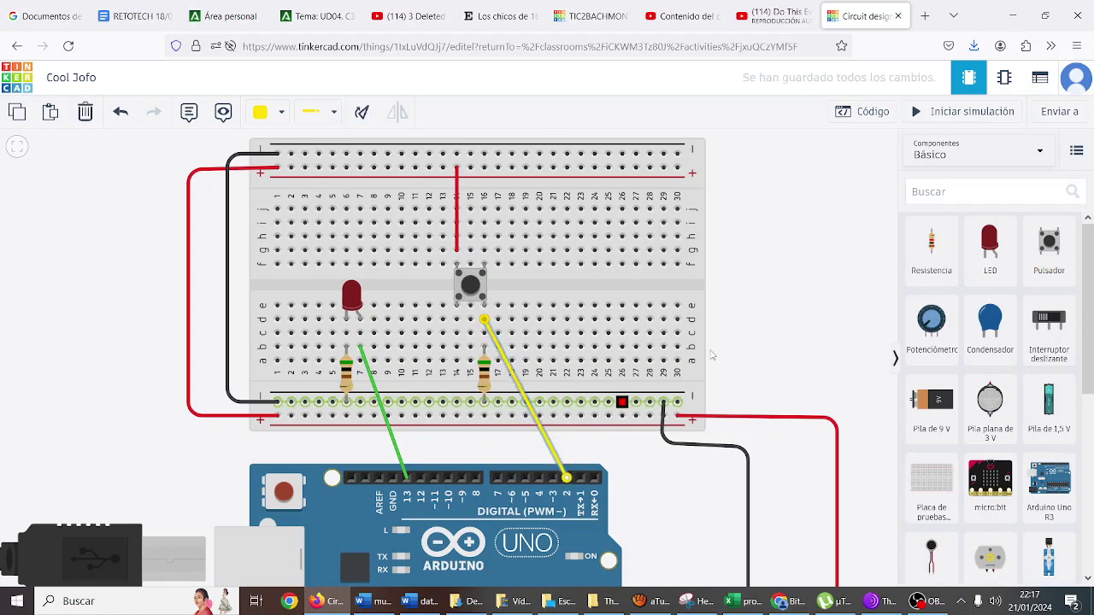
{"action": "left_click", "coordinate": [746, 342]}
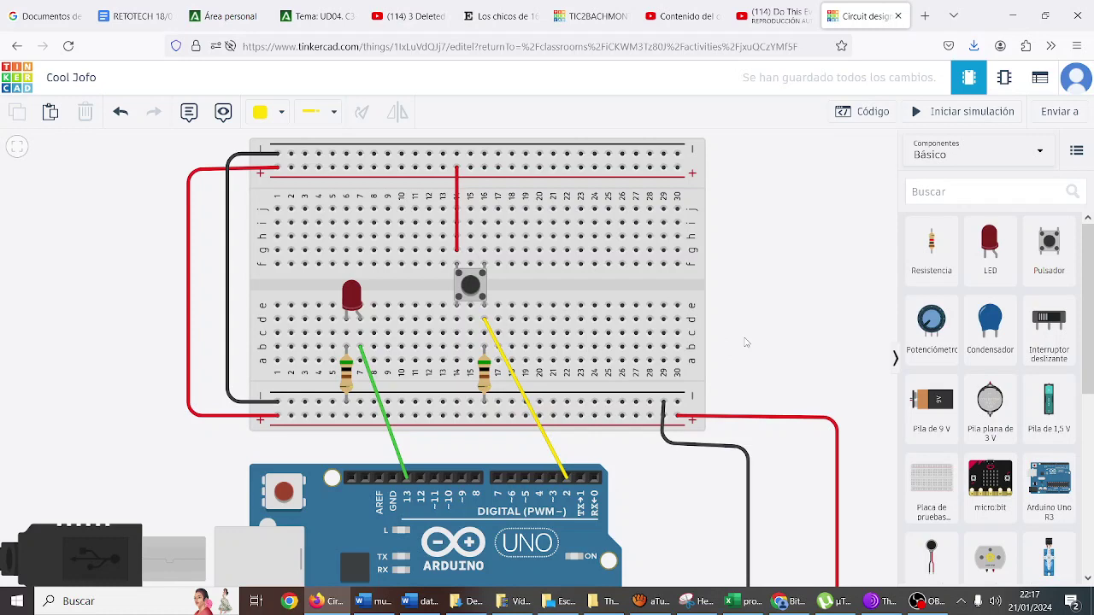
Step: Show the block code, clear the default blink blocks from the "siempre" loop, and rearrange the empty "al iniciar" and "siempre" blocks in a widened code area
{"action": "left_click_drag", "start_coordinate": [773, 268], "coordinate": [615, 295]}
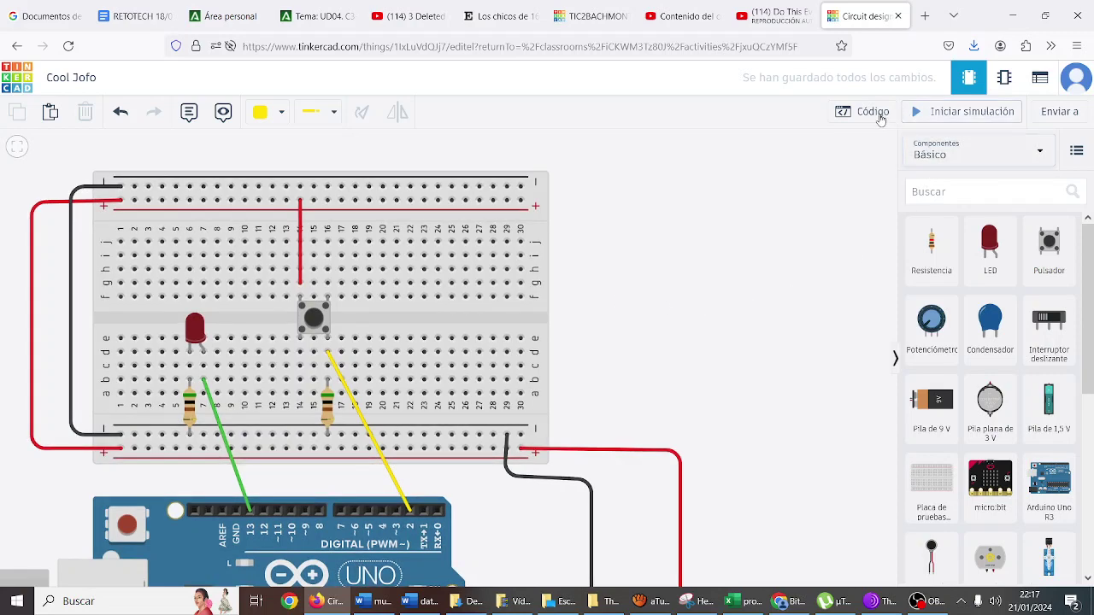
{"action": "left_click", "coordinate": [877, 113]}
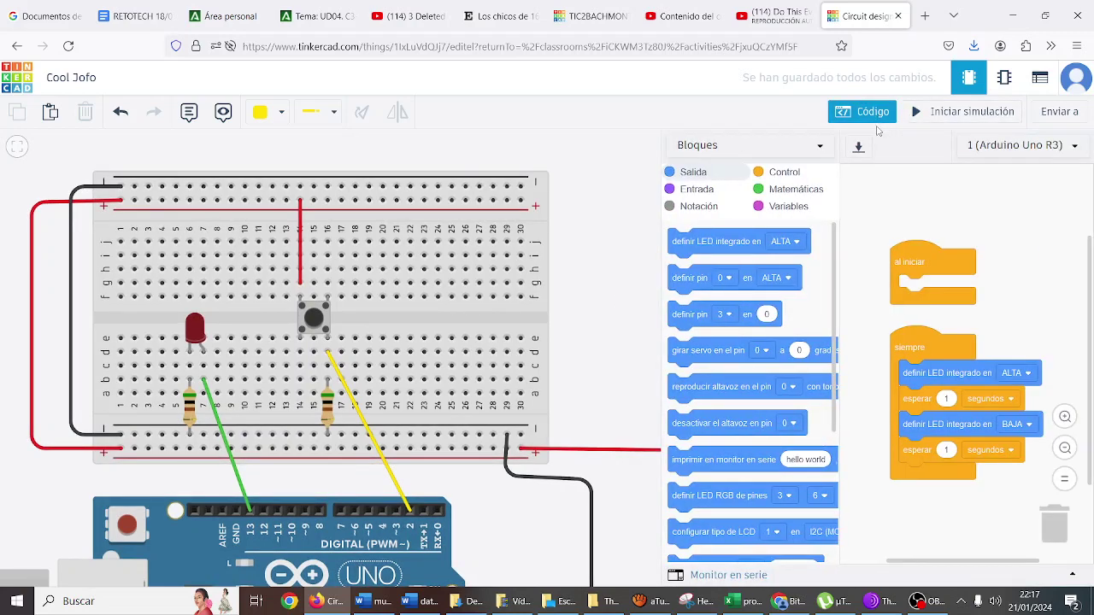
{"action": "left_click_drag", "start_coordinate": [928, 381], "coordinate": [1059, 534]}
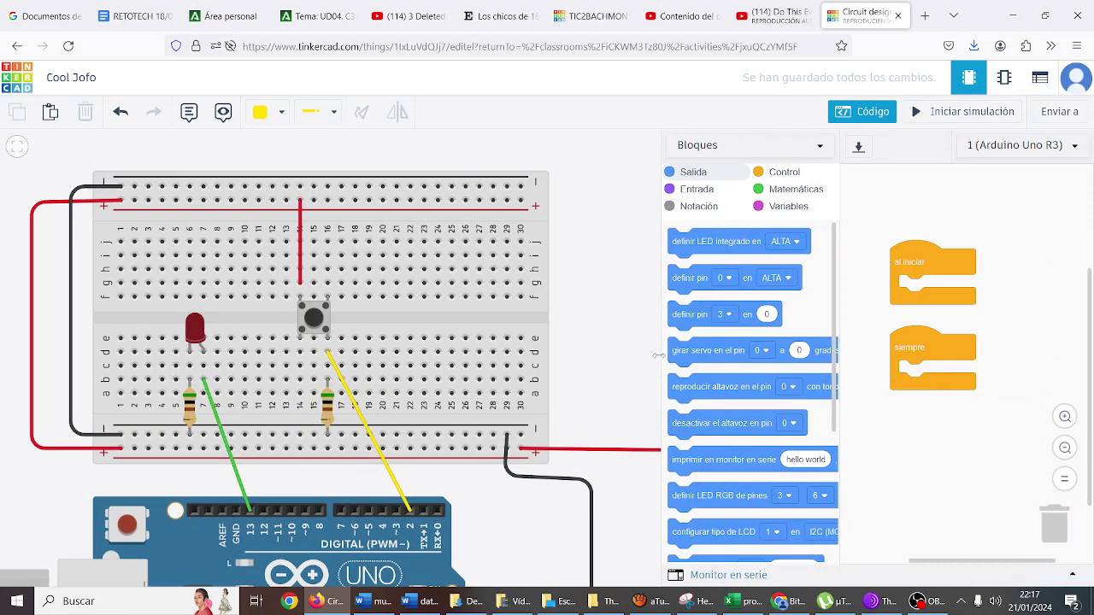
{"action": "left_click_drag", "start_coordinate": [663, 357], "coordinate": [571, 357]}
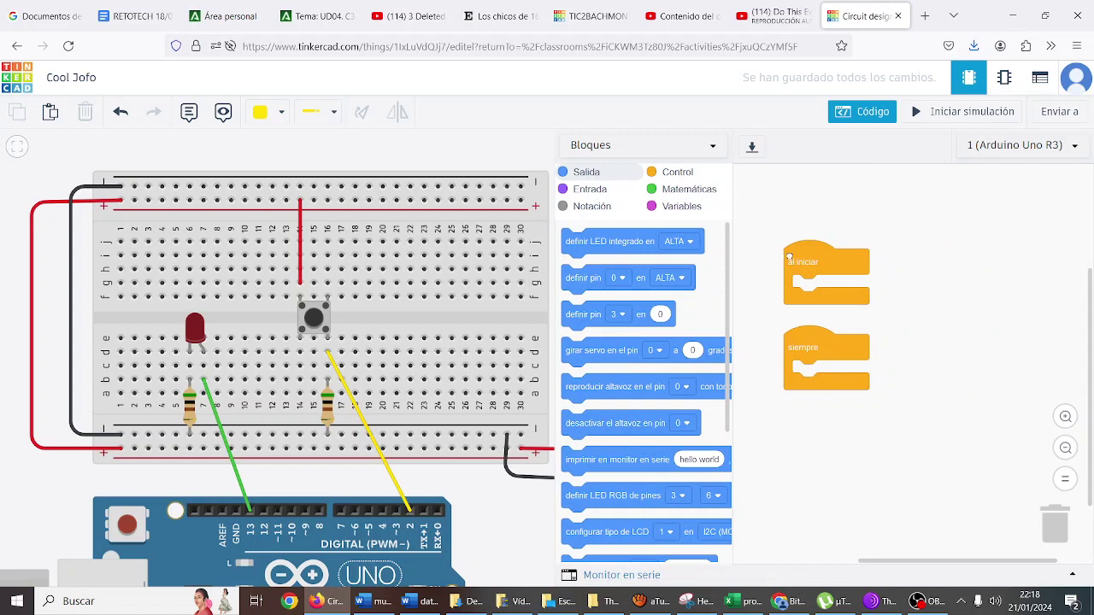
{"action": "left_click_drag", "start_coordinate": [803, 266], "coordinate": [772, 209]}
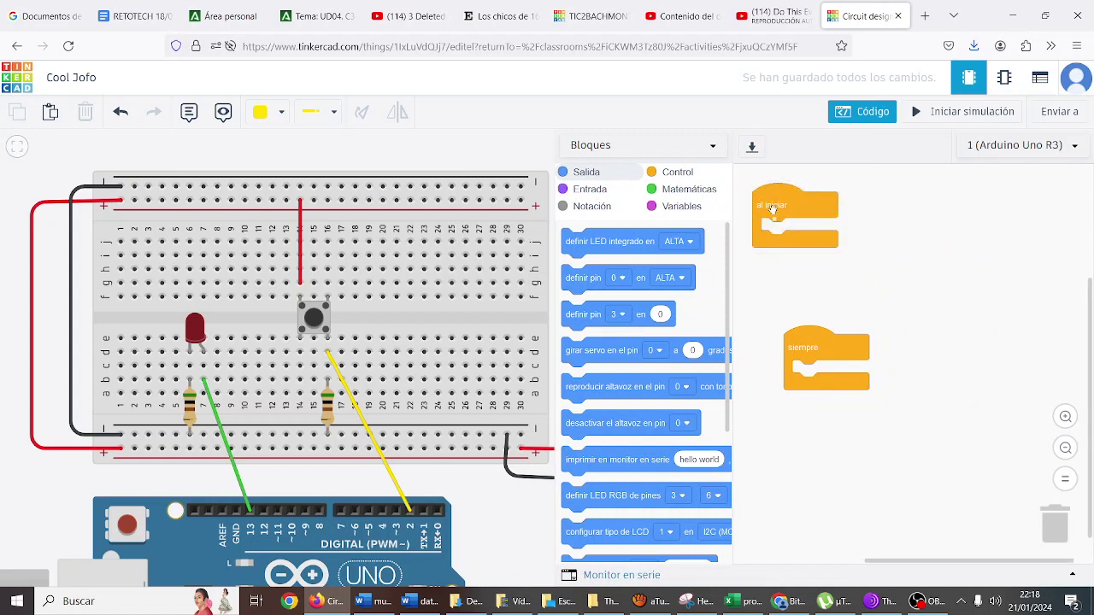
{"action": "left_click_drag", "start_coordinate": [805, 349], "coordinate": [781, 291]}
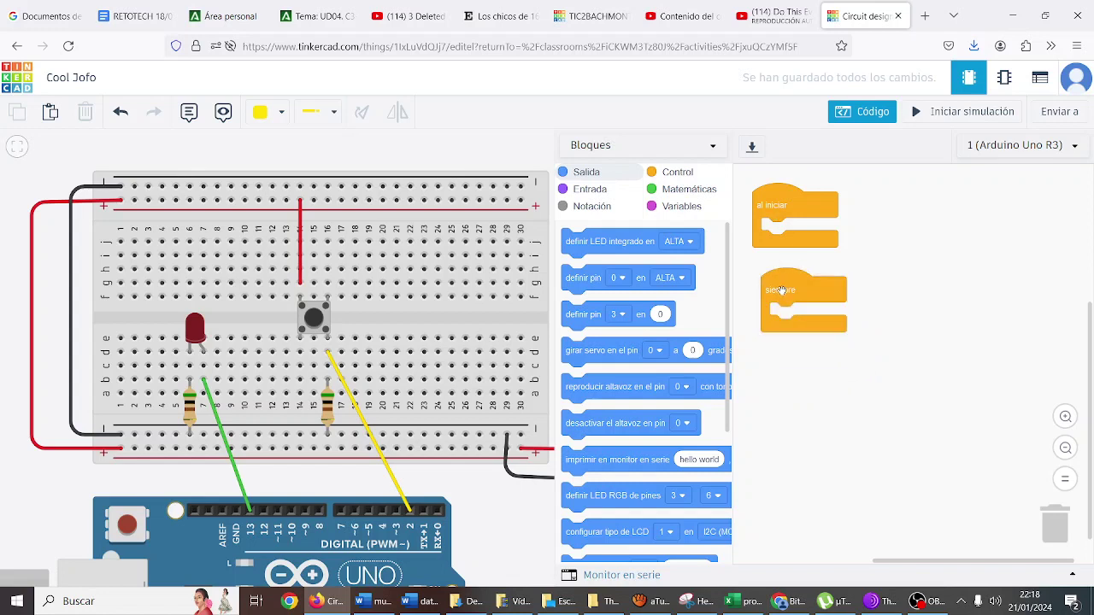
Step: Create a variable named "estadoboton" and place its "definir" block inside the "siempre" loop
{"action": "left_click", "coordinate": [678, 210]}
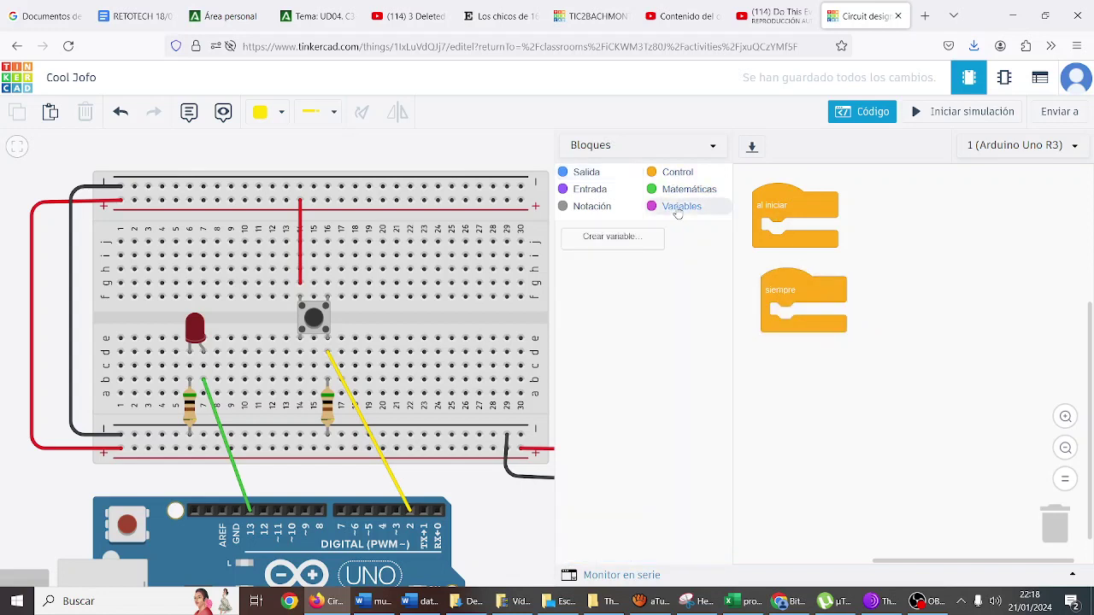
{"action": "left_click", "coordinate": [624, 241]}
{"action": "type", "text": "estadoboton"}
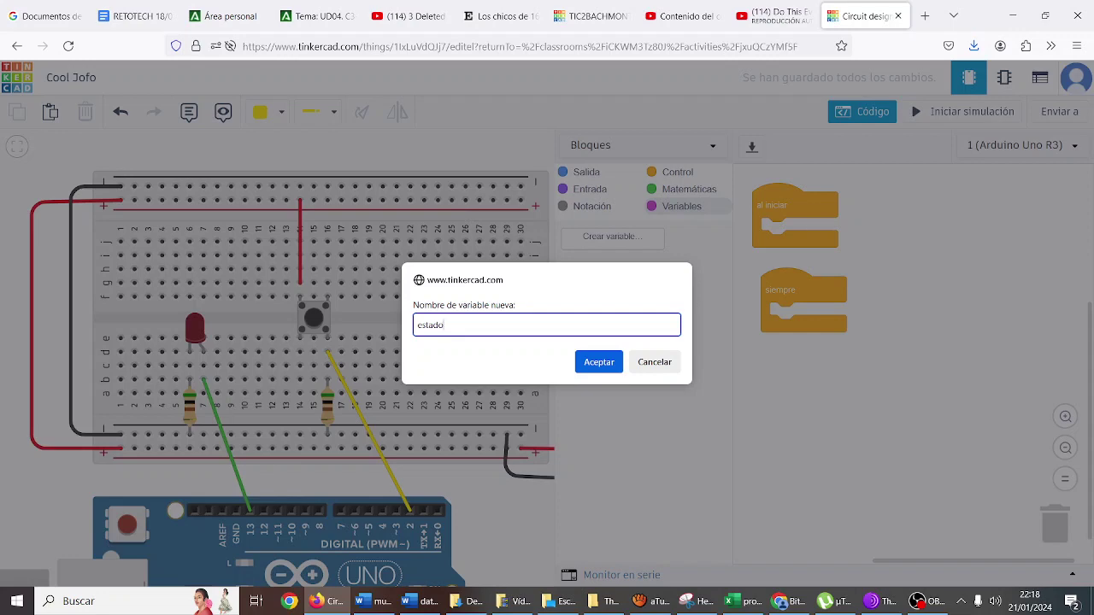
{"action": "left_click", "coordinate": [598, 362]}
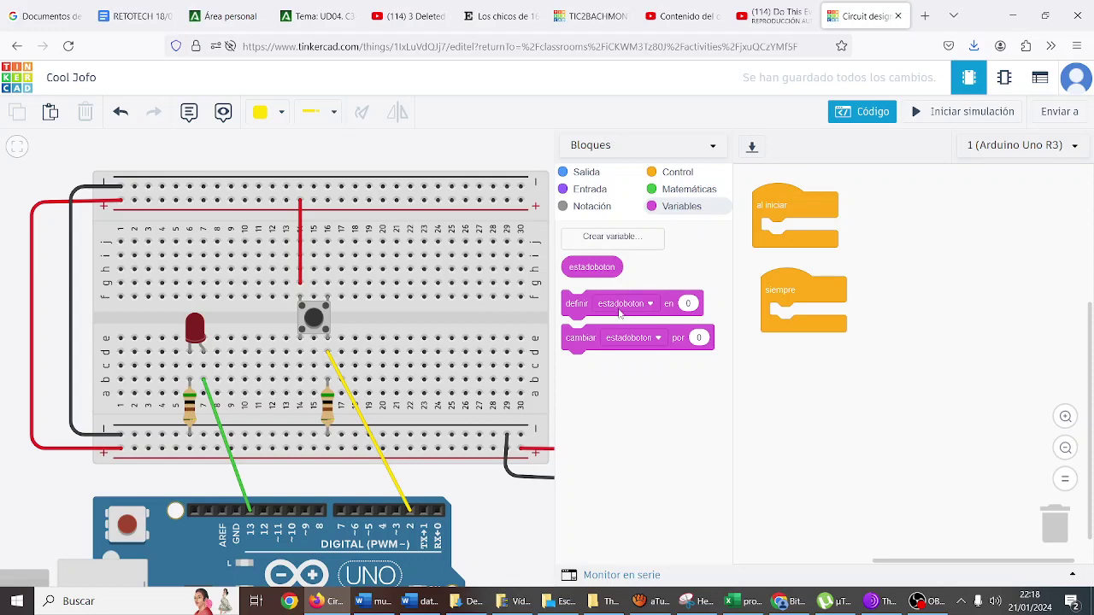
{"action": "left_click_drag", "start_coordinate": [574, 304], "coordinate": [786, 316]}
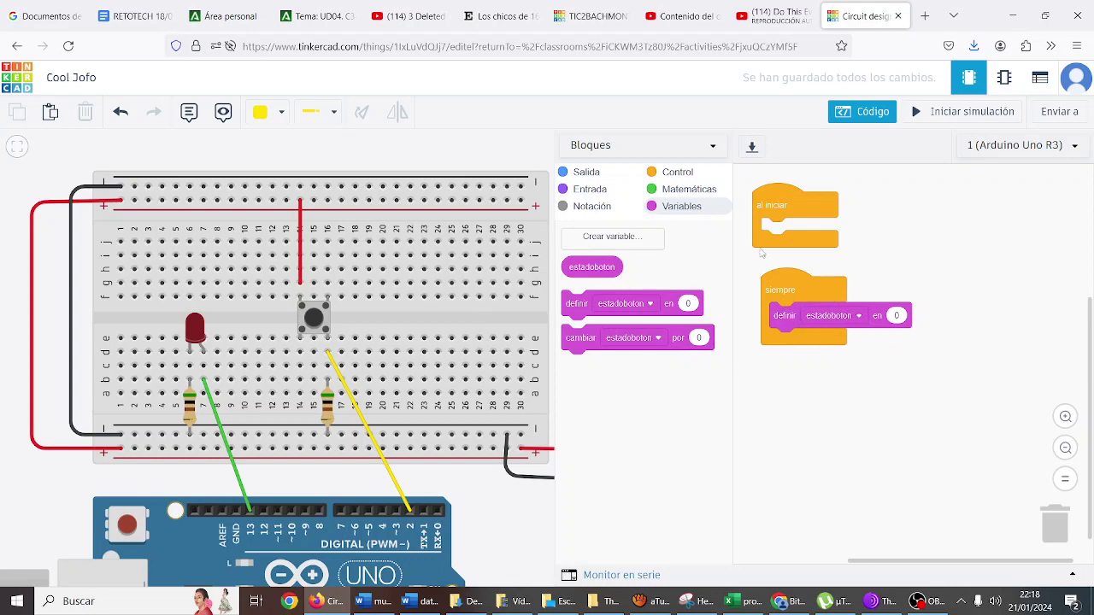
Step: Set the value assigned to estadoboton to a "leer pin digital" block reading pin 2
{"action": "left_click", "coordinate": [595, 190]}
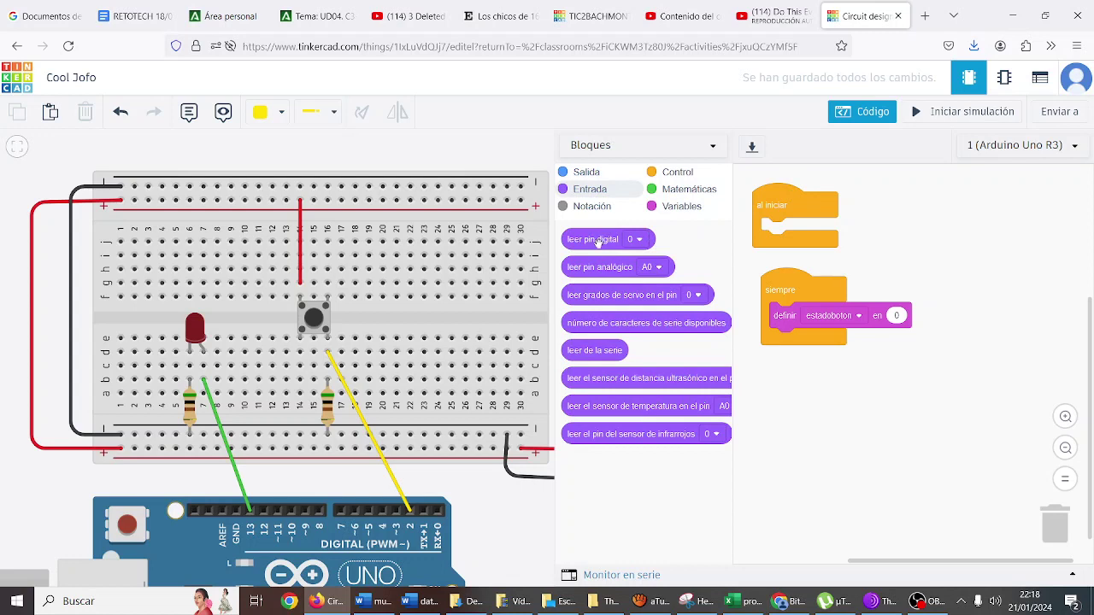
{"action": "left_click_drag", "start_coordinate": [599, 242], "coordinate": [927, 318]}
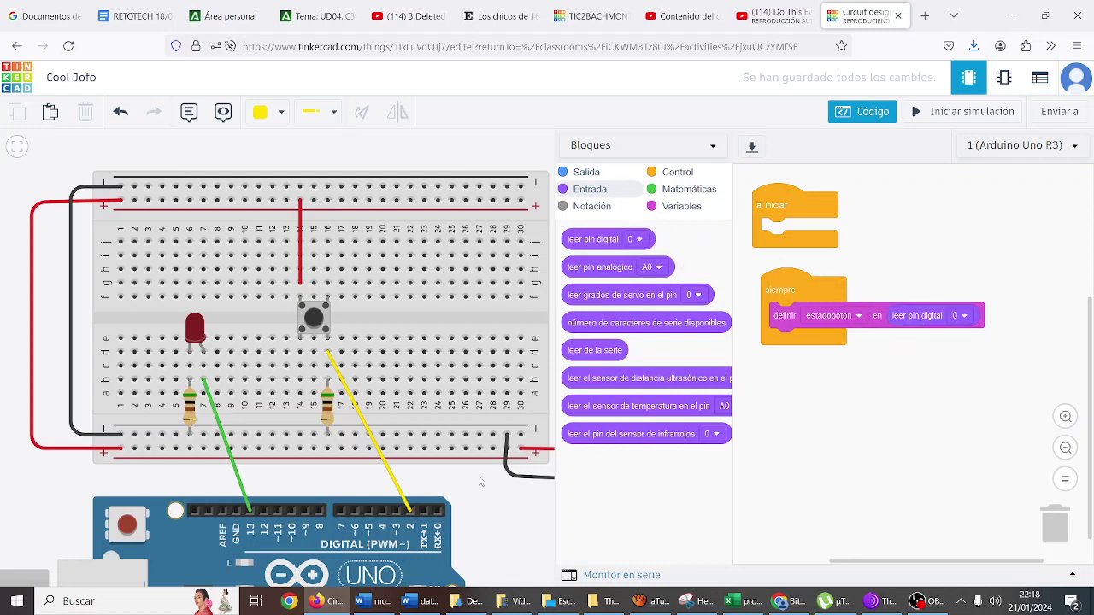
{"action": "left_click", "coordinate": [963, 316]}
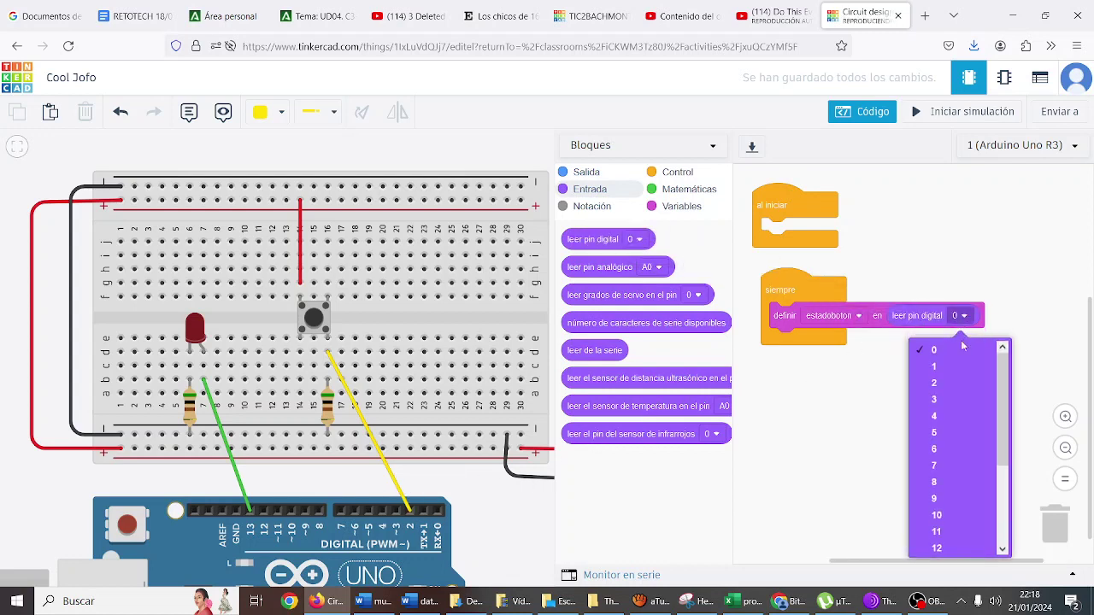
{"action": "left_click", "coordinate": [938, 383]}
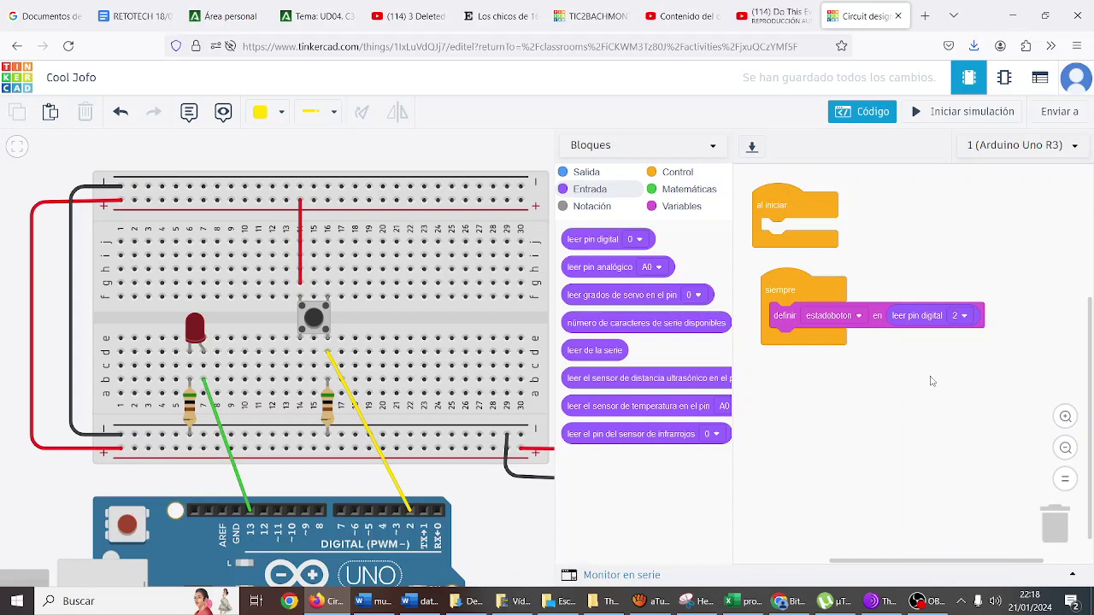
Step: Add a "si / entonces / si no" block below the estadoboton definition inside the "siempre" loop
{"action": "left_click", "coordinate": [671, 172]}
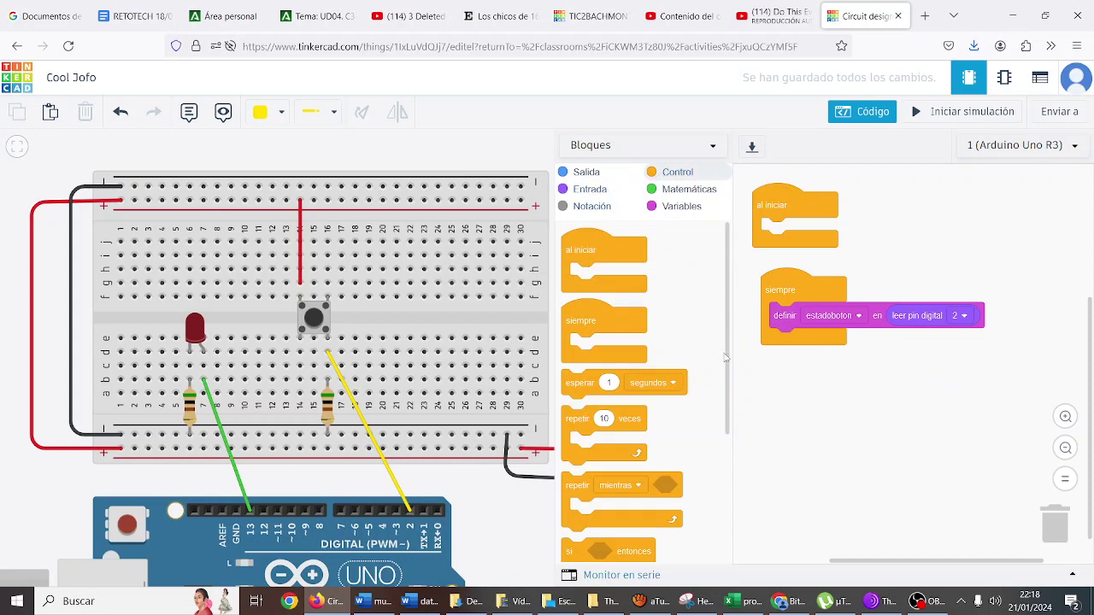
{"action": "left_click_drag", "start_coordinate": [727, 359], "coordinate": [714, 493]}
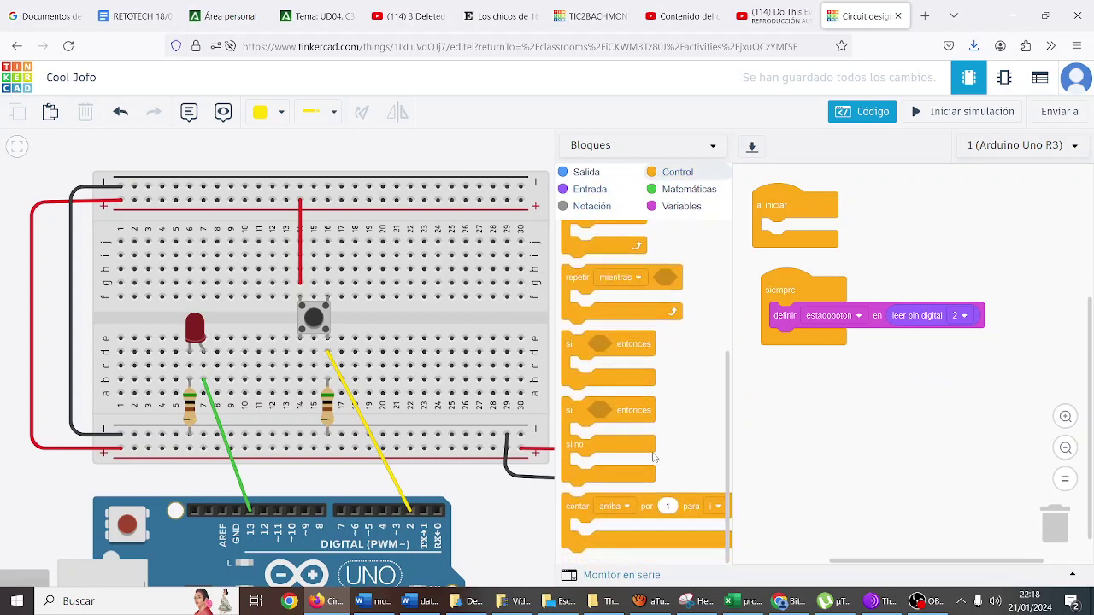
{"action": "left_click_drag", "start_coordinate": [583, 418], "coordinate": [768, 402]}
{"action": "left_click_drag", "start_coordinate": [803, 352], "coordinate": [810, 350]}
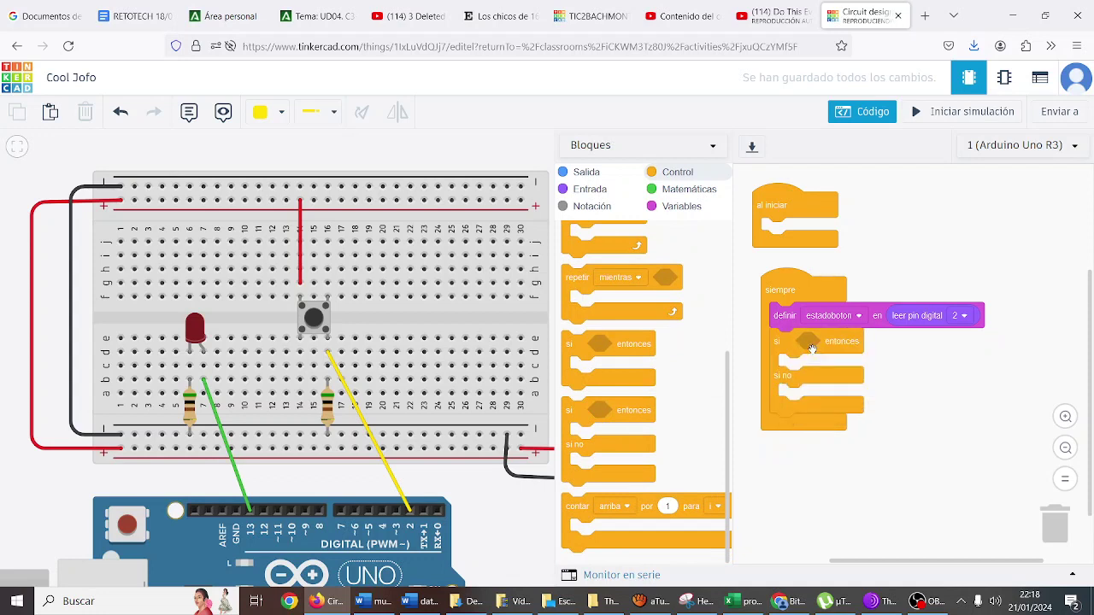
Step: Fill the "si" condition with a "<" comparison block, using estadoboton as its first term and ALTA as its second
{"action": "left_click", "coordinate": [689, 188]}
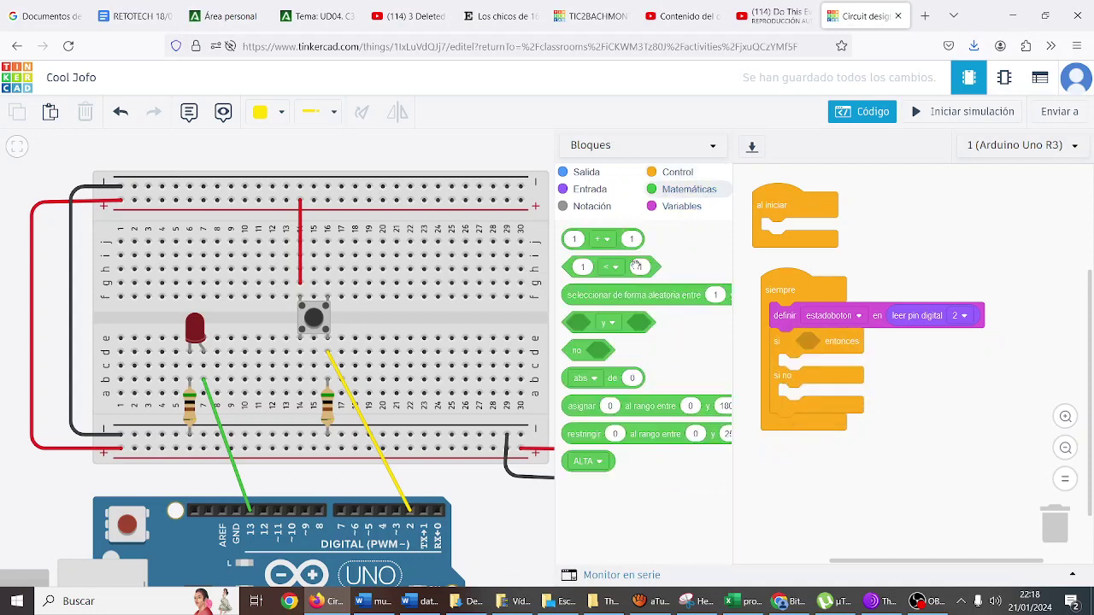
{"action": "left_click_drag", "start_coordinate": [596, 272], "coordinate": [841, 342]}
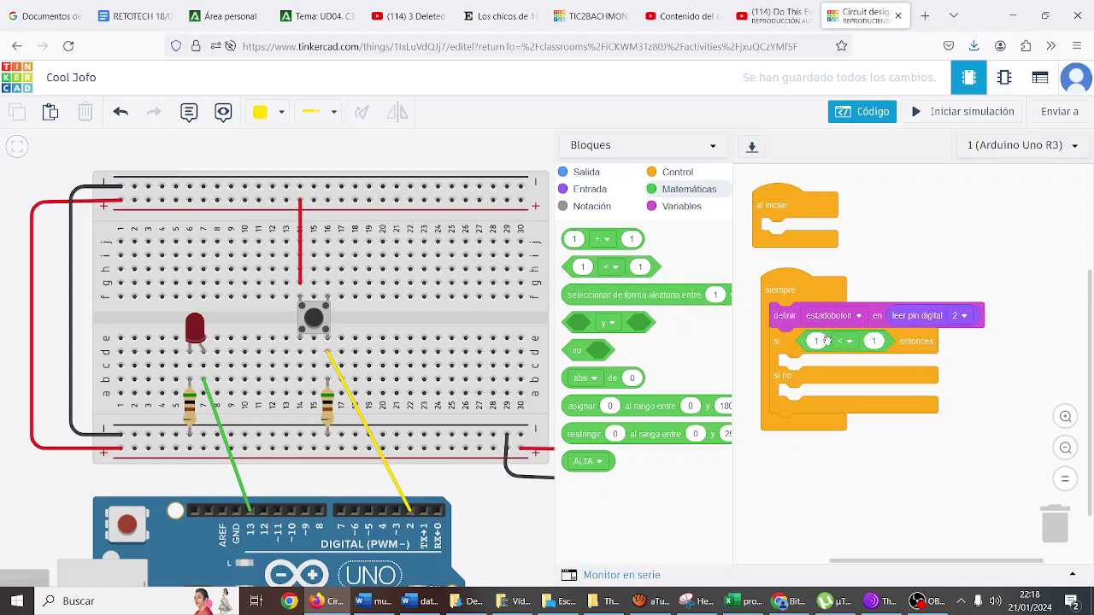
{"action": "left_click", "coordinate": [669, 208]}
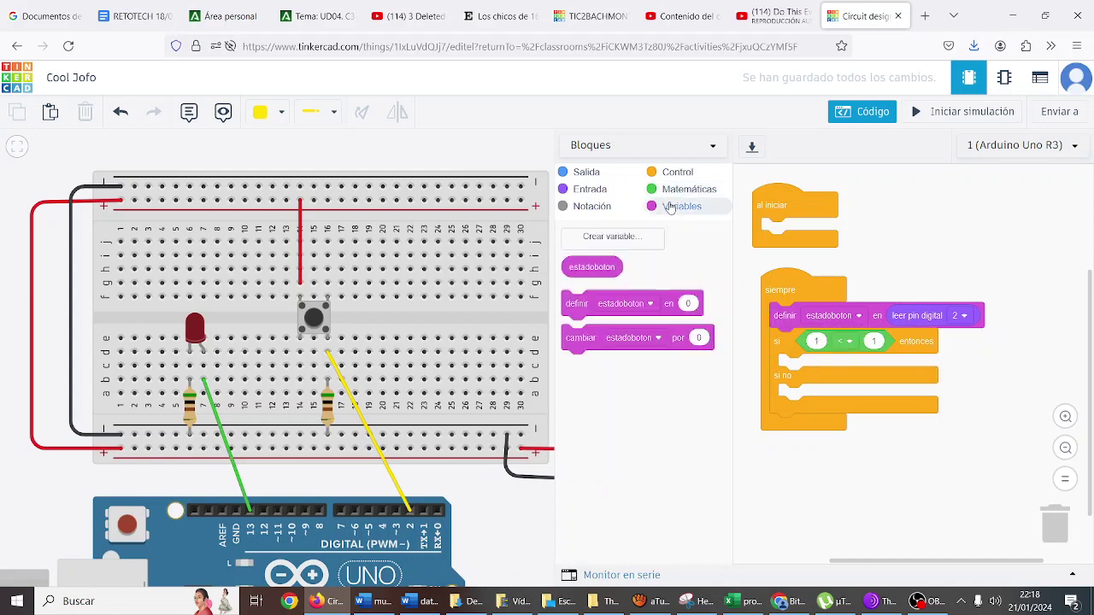
{"action": "left_click_drag", "start_coordinate": [609, 259], "coordinate": [836, 345]}
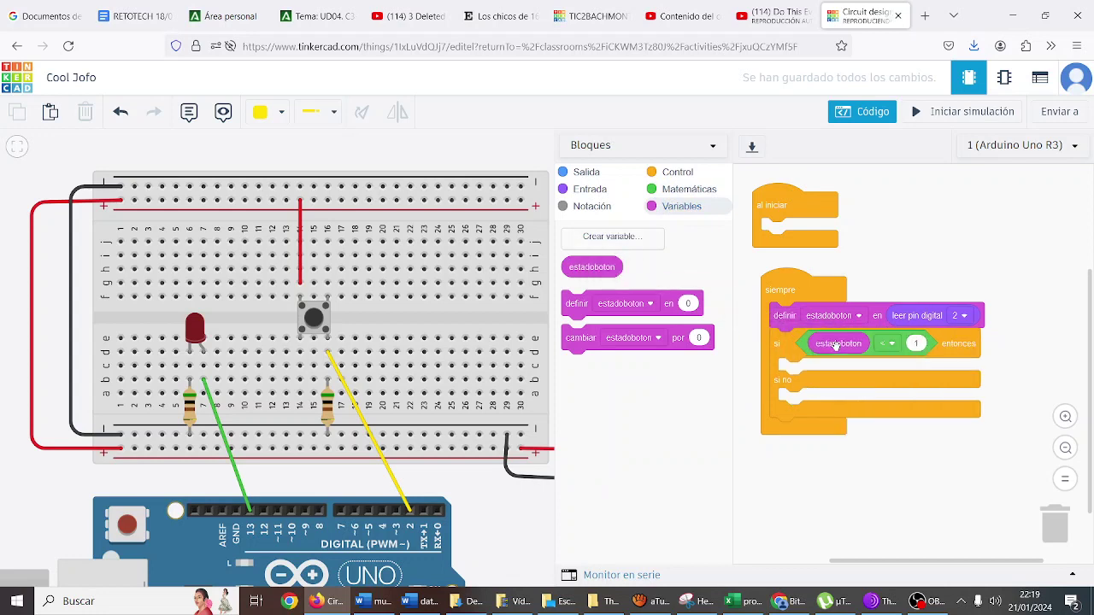
{"action": "left_click", "coordinate": [691, 190]}
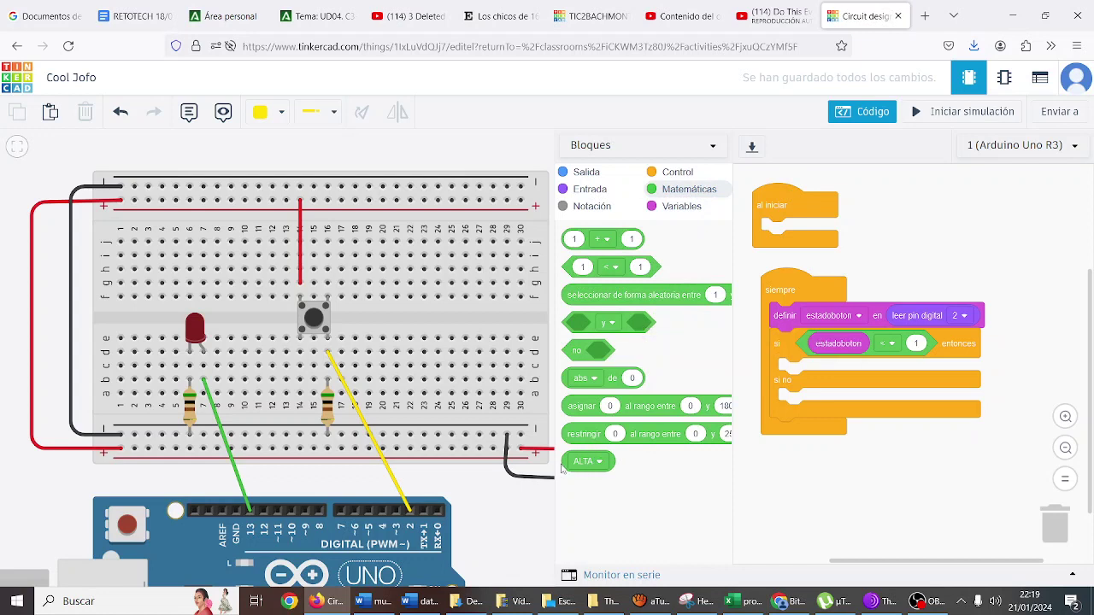
{"action": "left_click_drag", "start_coordinate": [566, 461], "coordinate": [938, 343]}
{"action": "left_click", "coordinate": [944, 345]}
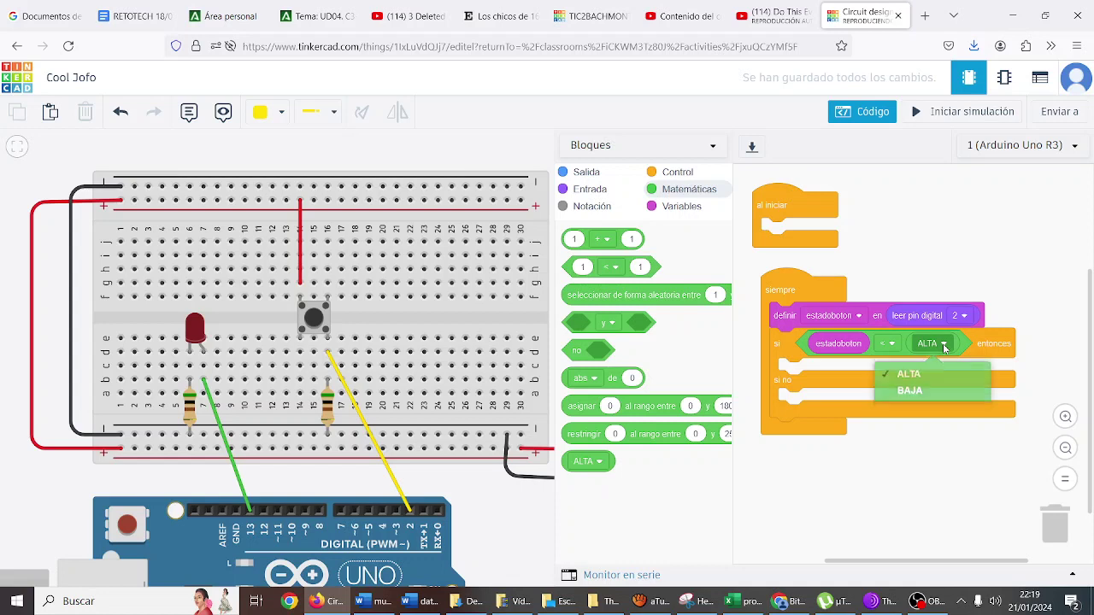
{"action": "left_click", "coordinate": [1042, 300]}
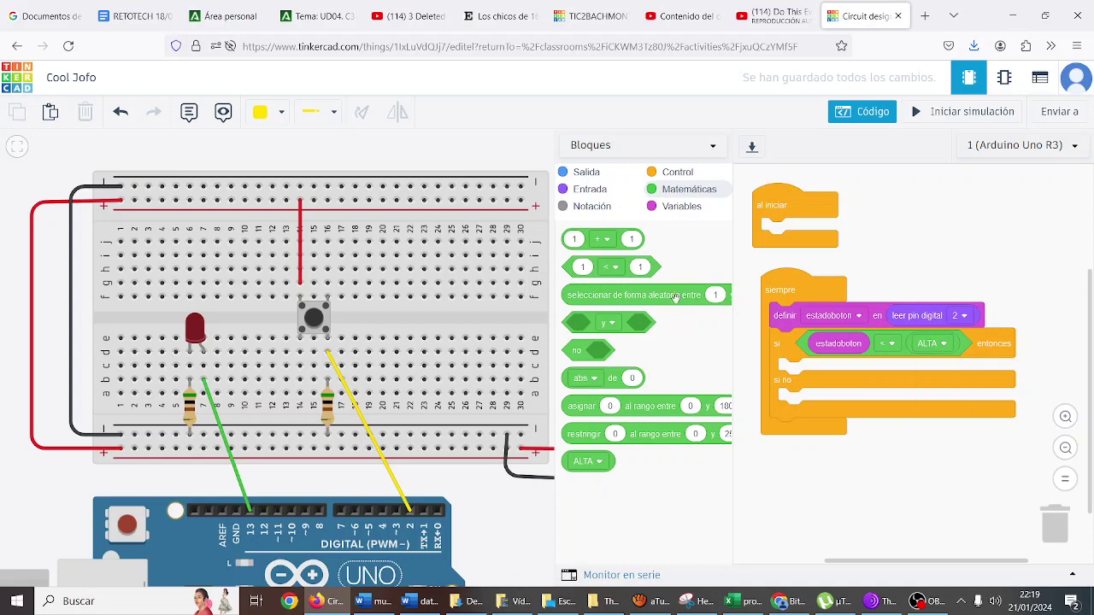
Step: Add a "definir pin" block to the "entonces" branch that sets pin 13 to ALTA
{"action": "left_click", "coordinate": [586, 174]}
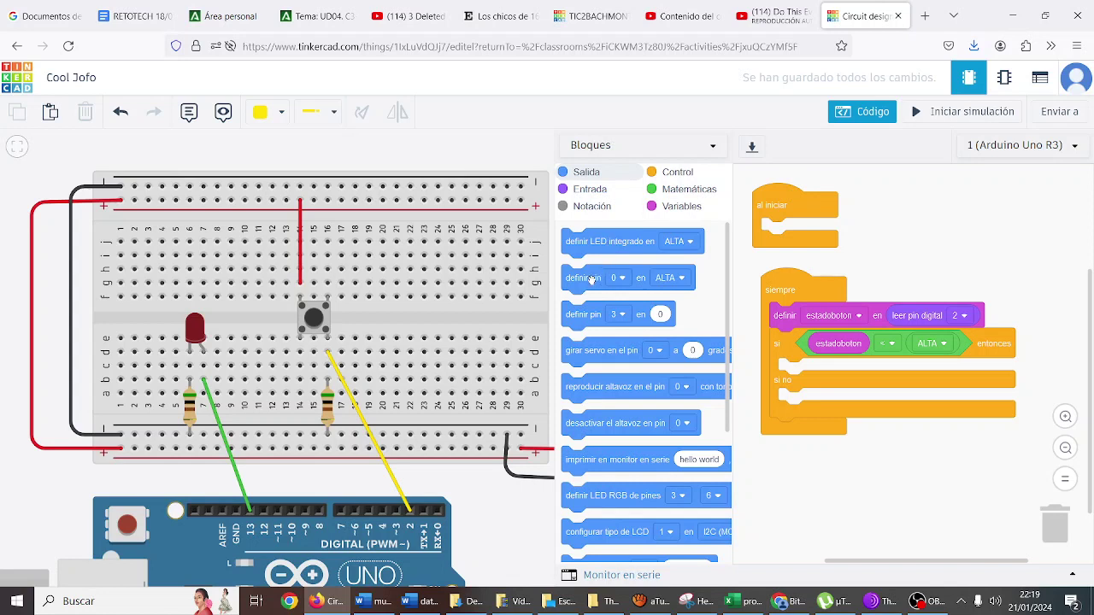
{"action": "left_click_drag", "start_coordinate": [590, 280], "coordinate": [826, 385]}
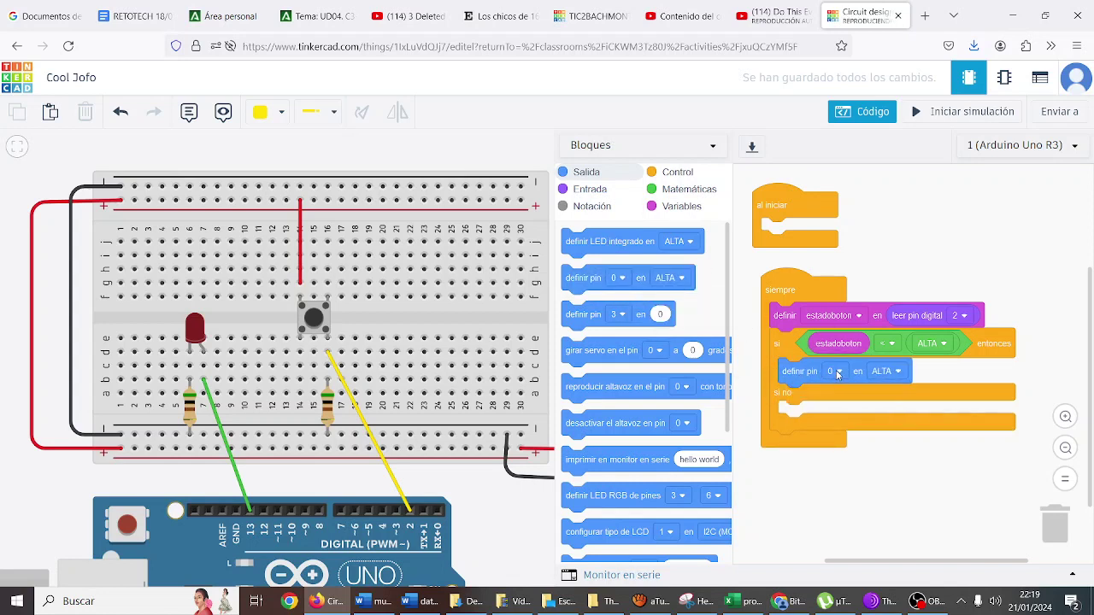
{"action": "left_click", "coordinate": [838, 373]}
{"action": "scroll", "coordinate": [840, 459], "scroll_direction": "down", "scroll_amount": 2}
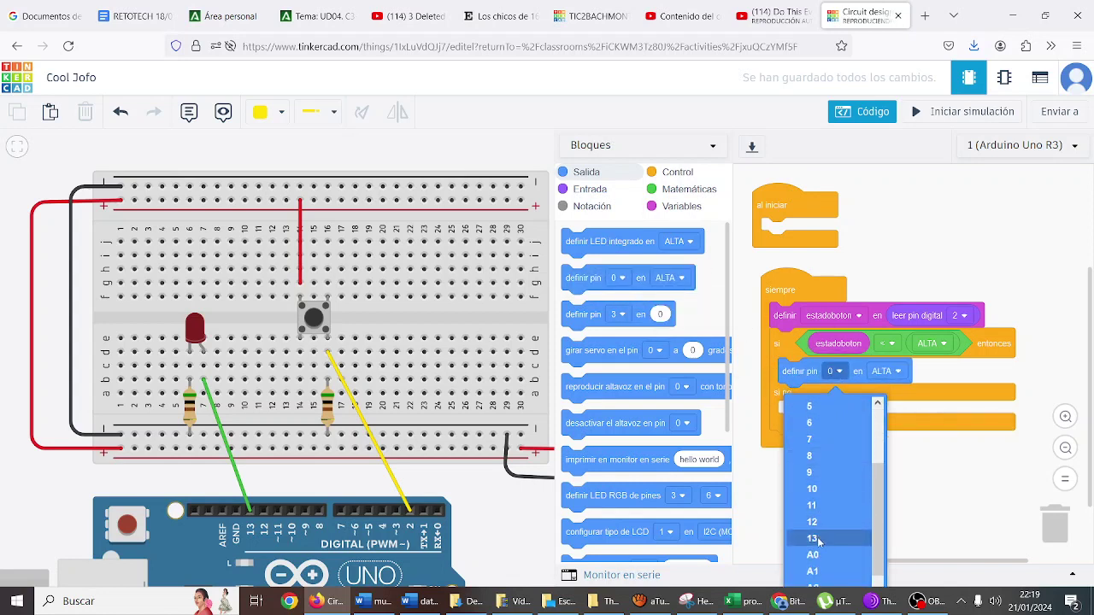
{"action": "left_click", "coordinate": [812, 538]}
Step: Duplicate the pin 13 block, place the copy in the "si no" branch, and set its output to BAJA
{"action": "right_click", "coordinate": [807, 373]}
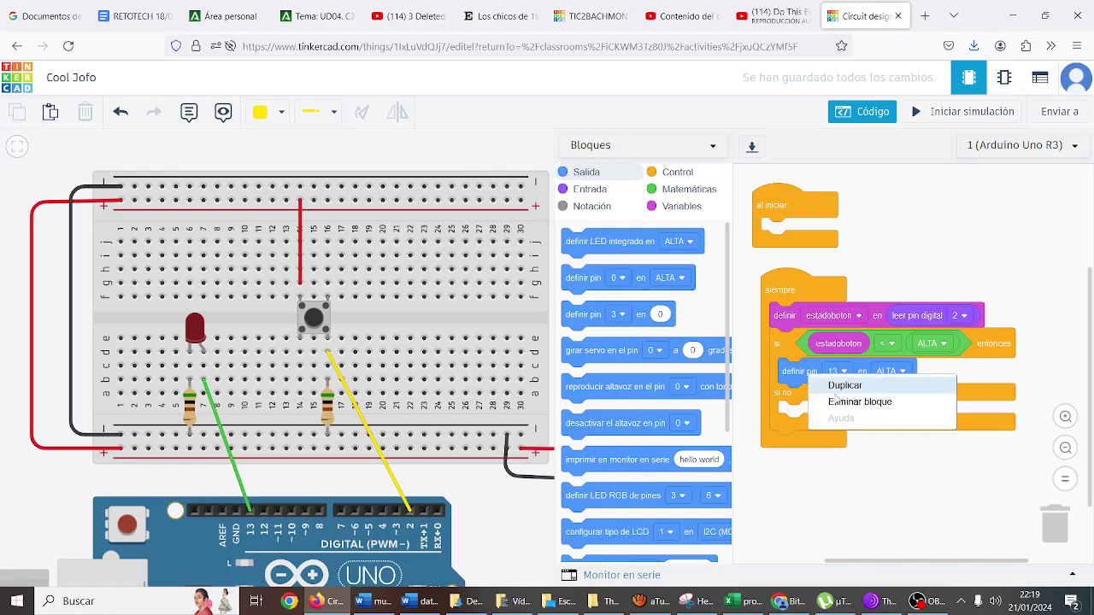
{"action": "left_click", "coordinate": [835, 389]}
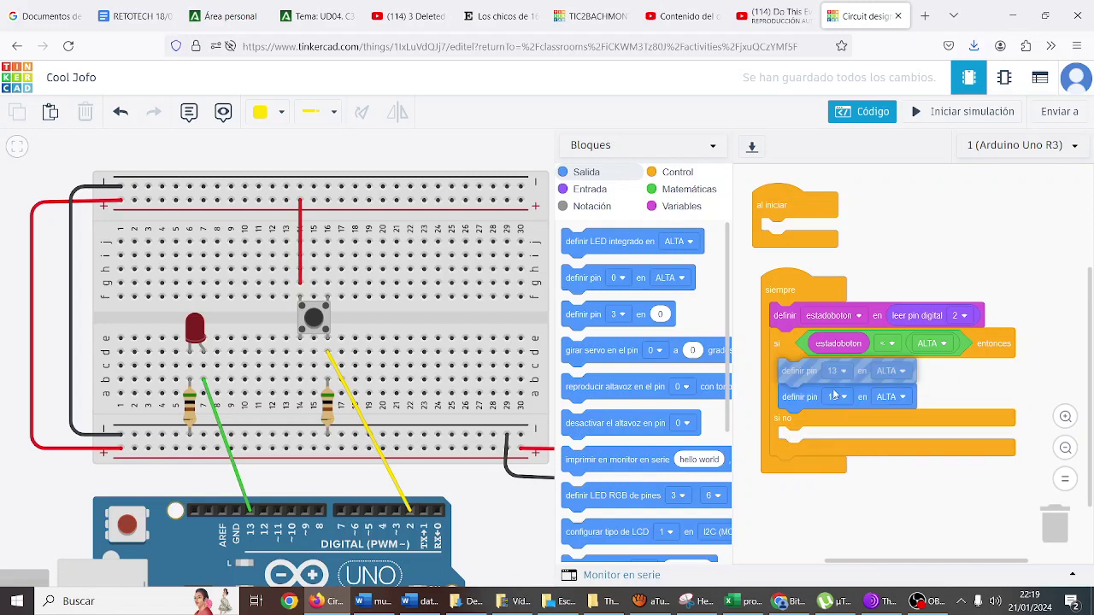
{"action": "left_click", "coordinate": [790, 407]}
{"action": "left_click", "coordinate": [895, 419]}
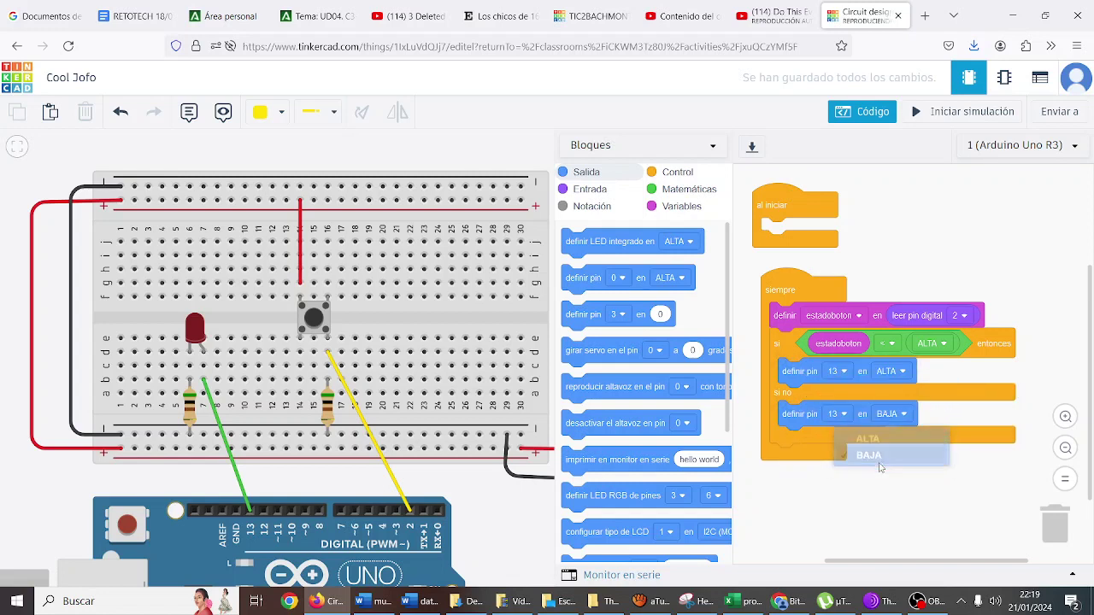
Step: Run the simulation and actuate the breadboard pushbutton several times to test the LED
{"action": "left_click", "coordinate": [895, 453]}
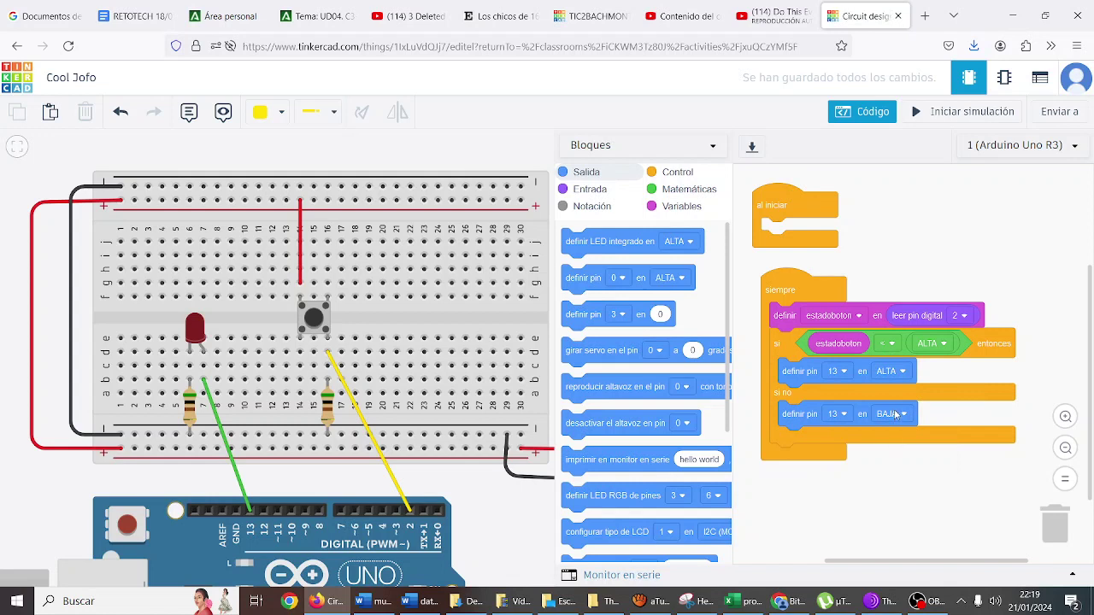
{"action": "left_click", "coordinate": [925, 114]}
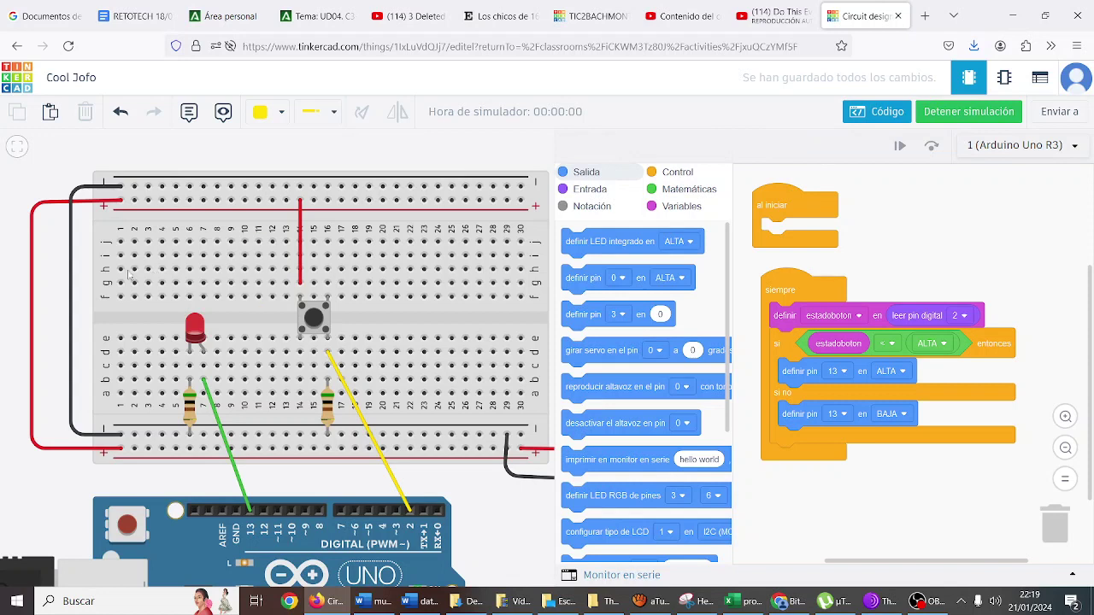
{"action": "left_click", "coordinate": [319, 320]}
{"action": "left_click", "coordinate": [317, 320]}
{"action": "left_click", "coordinate": [316, 320]}
{"action": "left_click", "coordinate": [316, 320]}
{"action": "left_click", "coordinate": [318, 330]}
Step: Try BAJA as the second term of the "si" comparison and rerun the simulation
{"action": "left_click", "coordinate": [928, 345]}
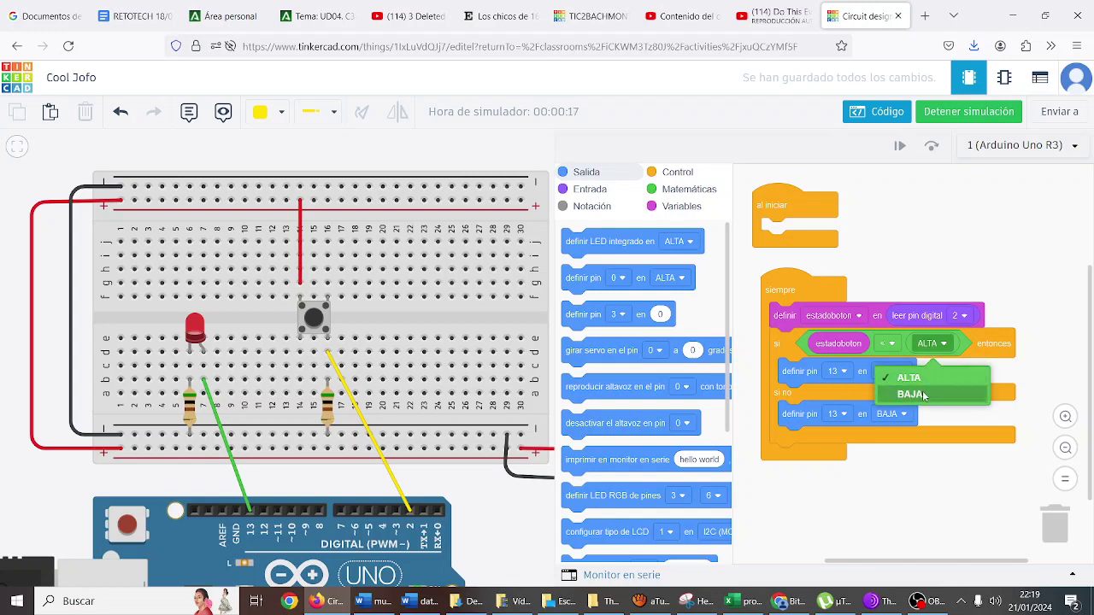
{"action": "left_click", "coordinate": [922, 392]}
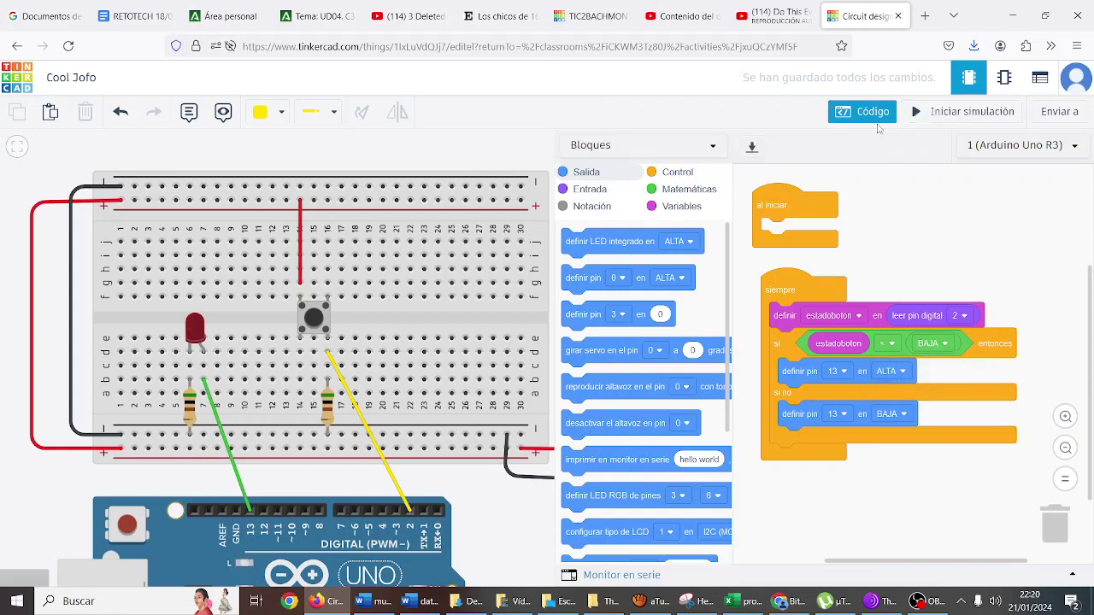
{"action": "left_click", "coordinate": [961, 112]}
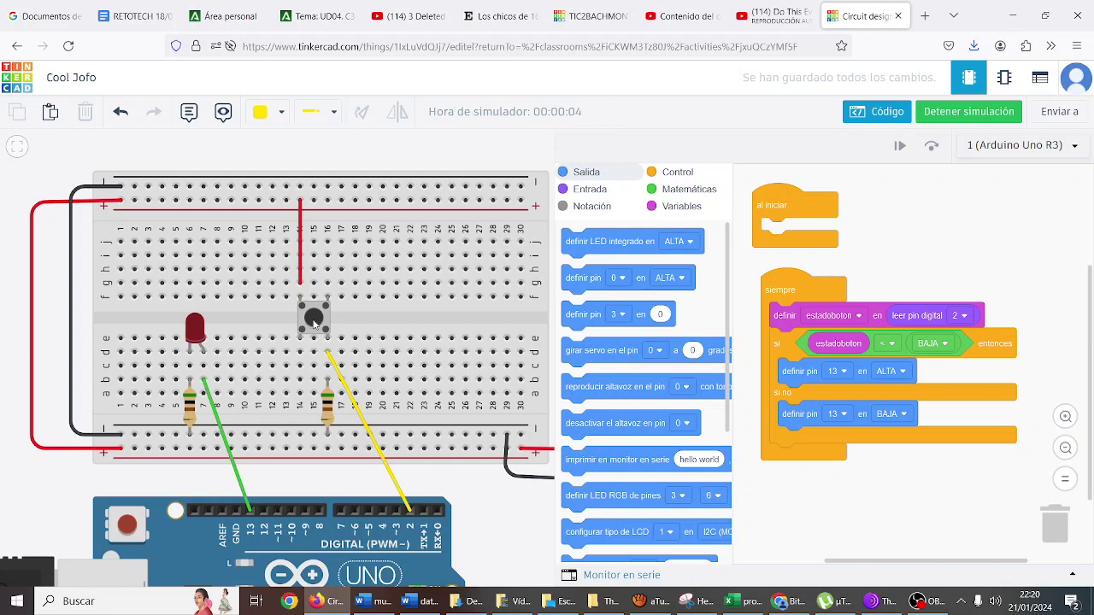
Step: Set the "si" comparison operator to "=" and test the pushbutton in a new simulation run
{"action": "left_click", "coordinate": [889, 344]}
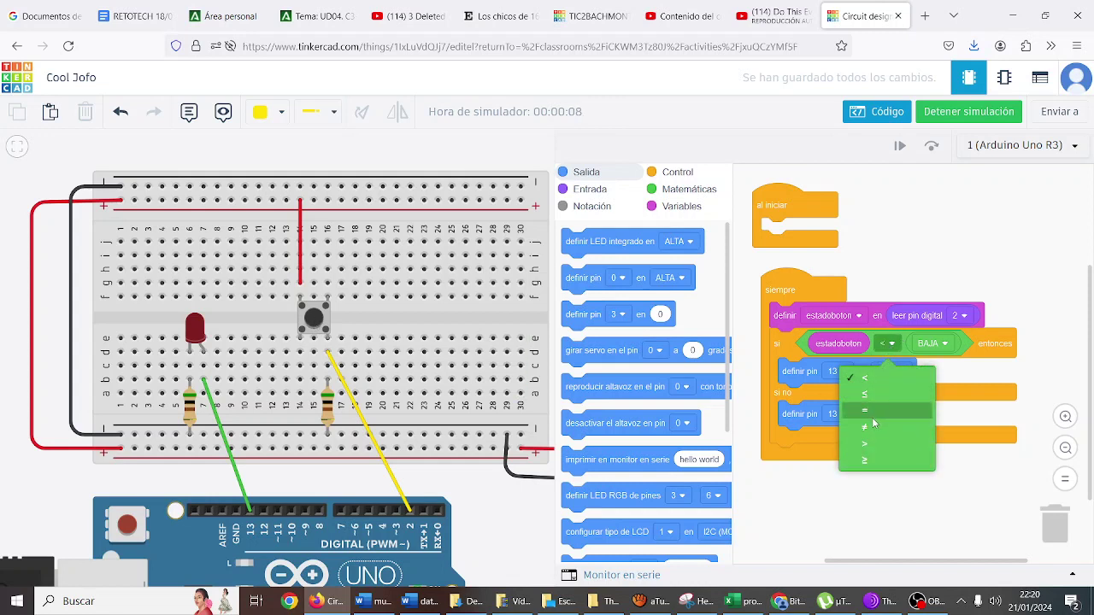
{"action": "left_click", "coordinate": [873, 416]}
{"action": "left_click", "coordinate": [975, 112]}
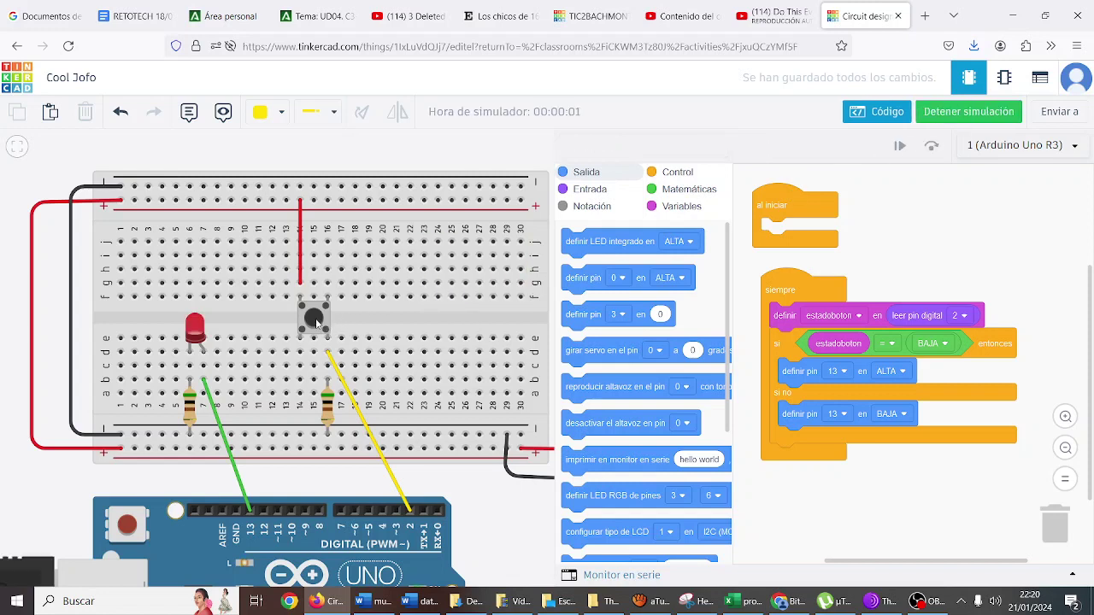
{"action": "left_click", "coordinate": [315, 319]}
{"action": "left_click", "coordinate": [314, 319]}
Step: Set the second term of the "si" comparison to ALTA and restart the simulation
{"action": "left_click", "coordinate": [944, 343]}
{"action": "left_click", "coordinate": [919, 373]}
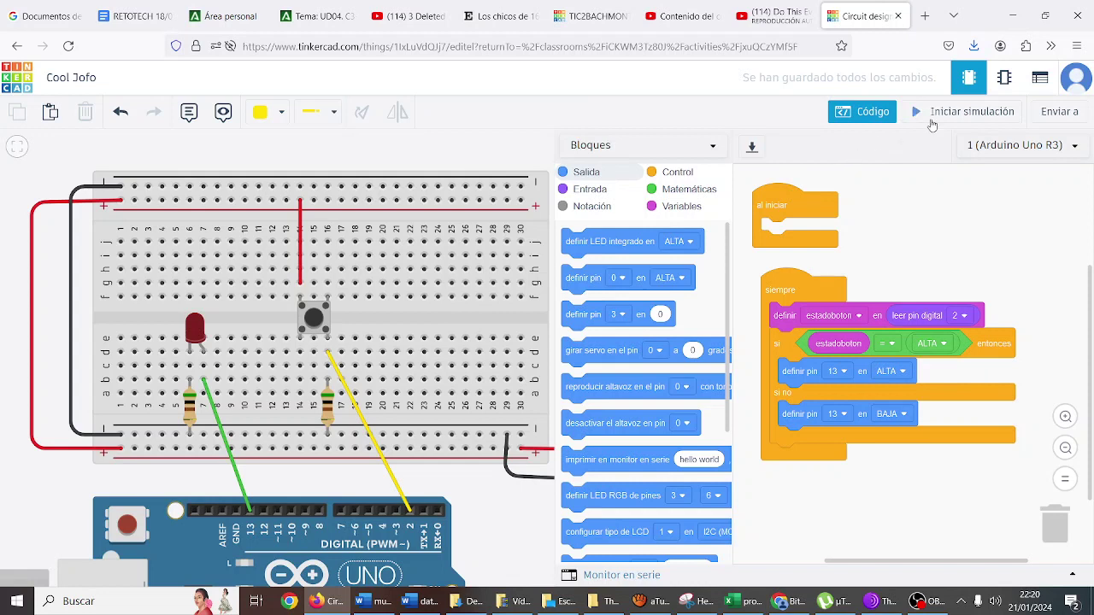
{"action": "left_click", "coordinate": [931, 123]}
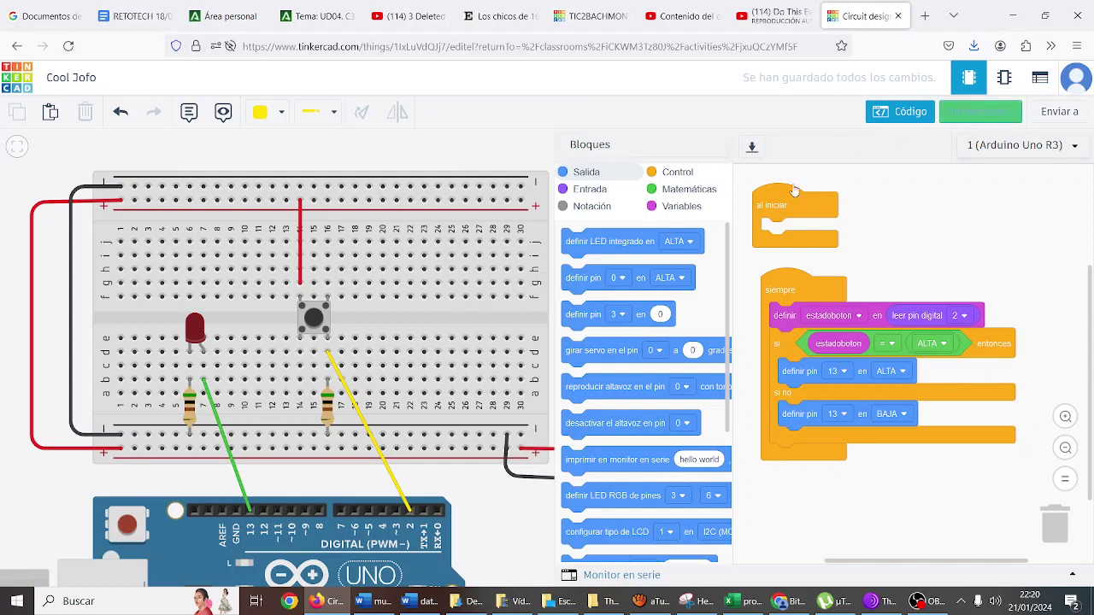
Step: Actuate the pushbutton repeatedly in the running simulation to check how the LED responds
{"action": "left_click", "coordinate": [313, 319]}
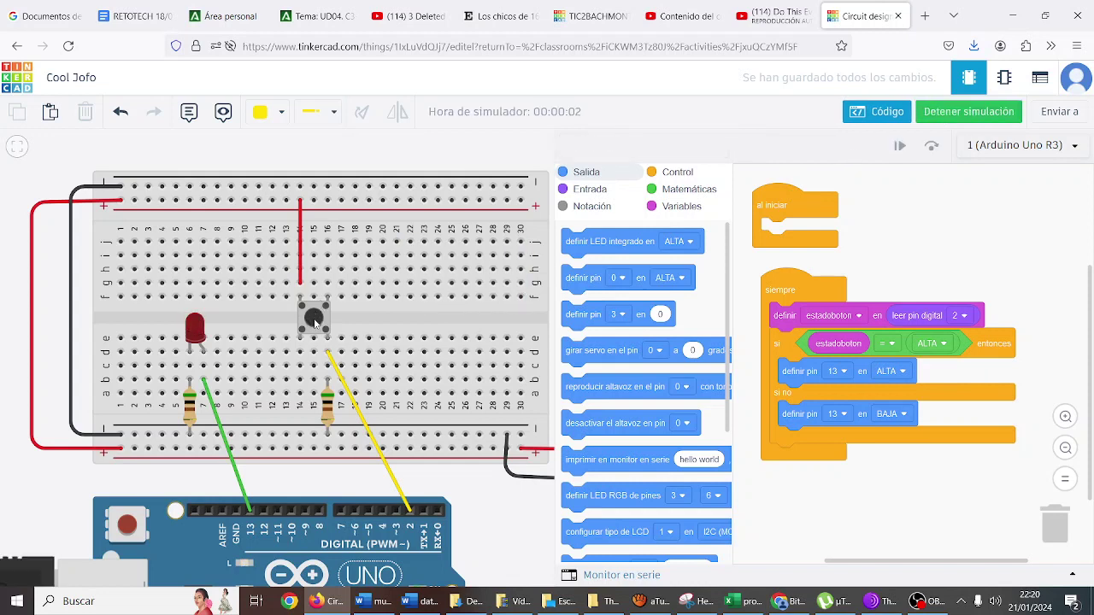
{"action": "left_click", "coordinate": [313, 321]}
{"action": "left_click", "coordinate": [314, 321]}
{"action": "left_click", "coordinate": [313, 321]}
{"action": "left_click", "coordinate": [314, 322]}
{"action": "left_click", "coordinate": [313, 322]}
{"action": "left_click", "coordinate": [314, 322]}
{"action": "left_click", "coordinate": [314, 322]}
{"action": "left_click", "coordinate": [313, 321]}
{"action": "left_click", "coordinate": [313, 321]}
{"action": "left_click", "coordinate": [314, 321]}
{"action": "left_click", "coordinate": [313, 322]}
{"action": "left_click", "coordinate": [313, 322]}
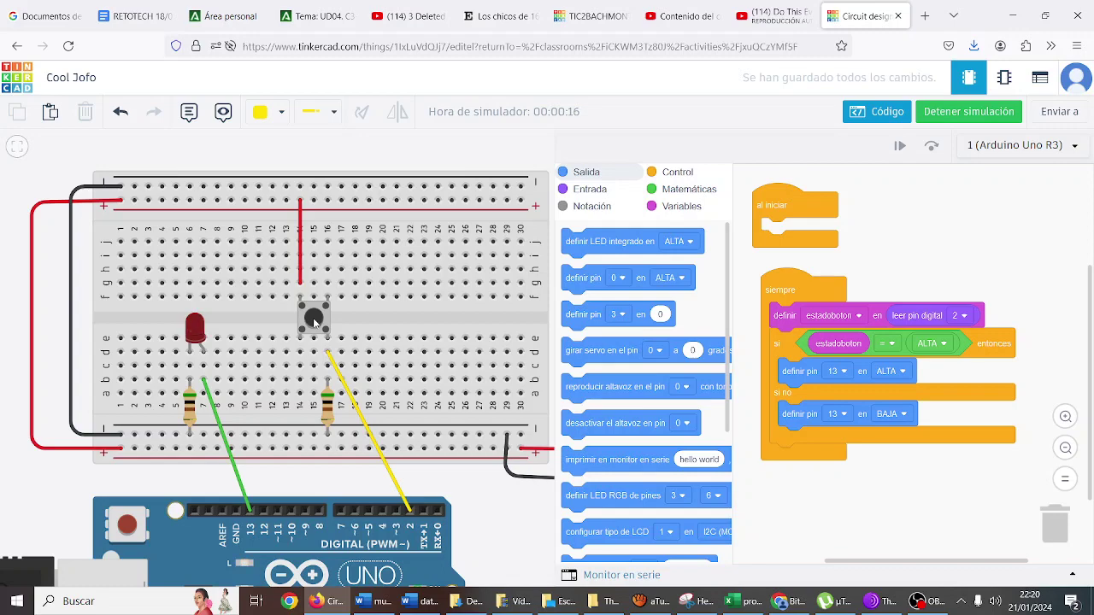